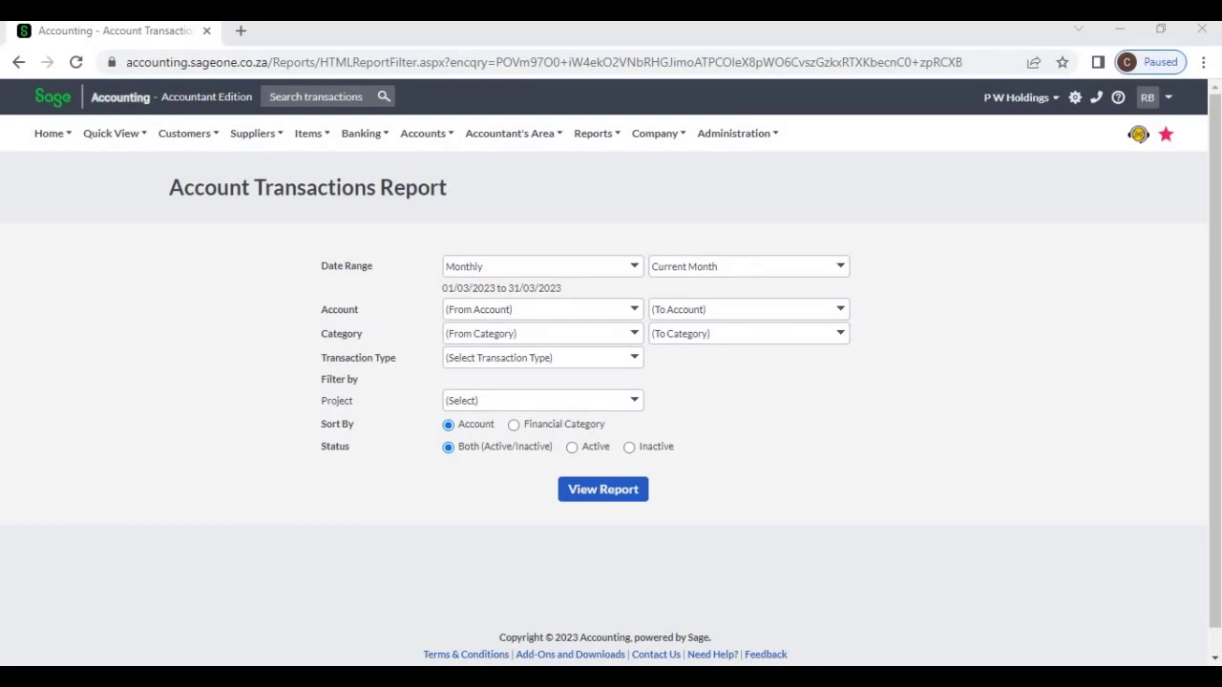
# Step: Open the Account Transactions report options and keep the date range at Monthly
pyautogui.click(423, 132)
pyautogui.moveTo(422, 273)
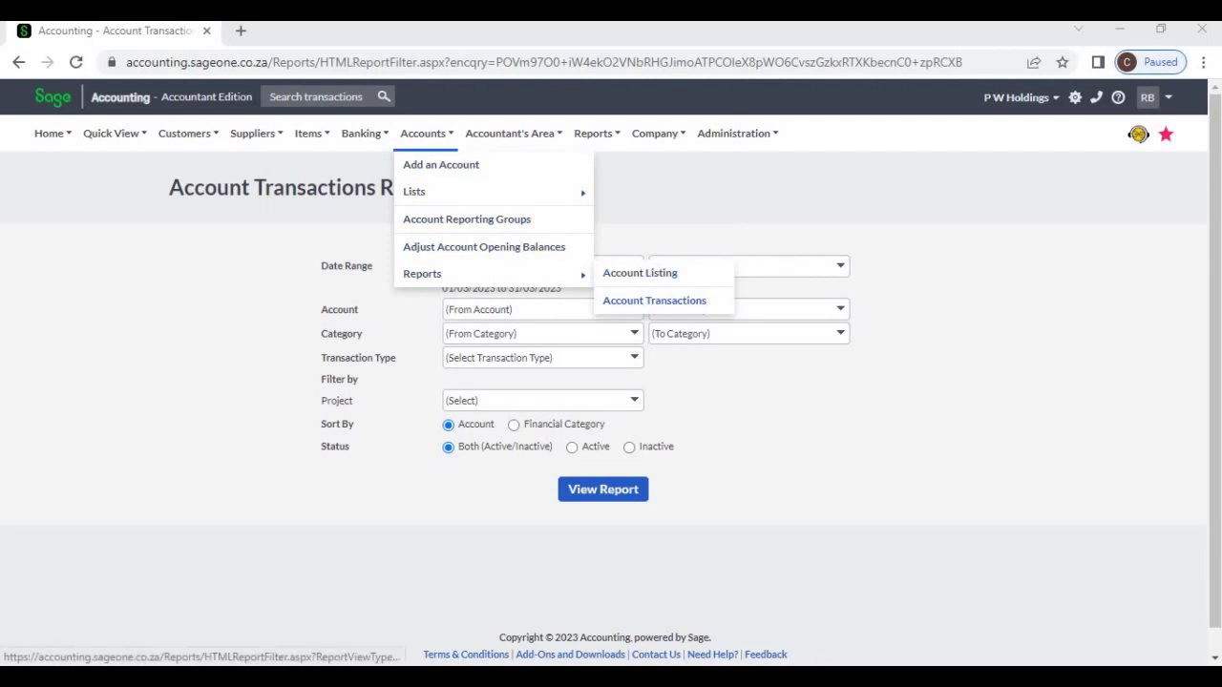
pyautogui.click(654, 300)
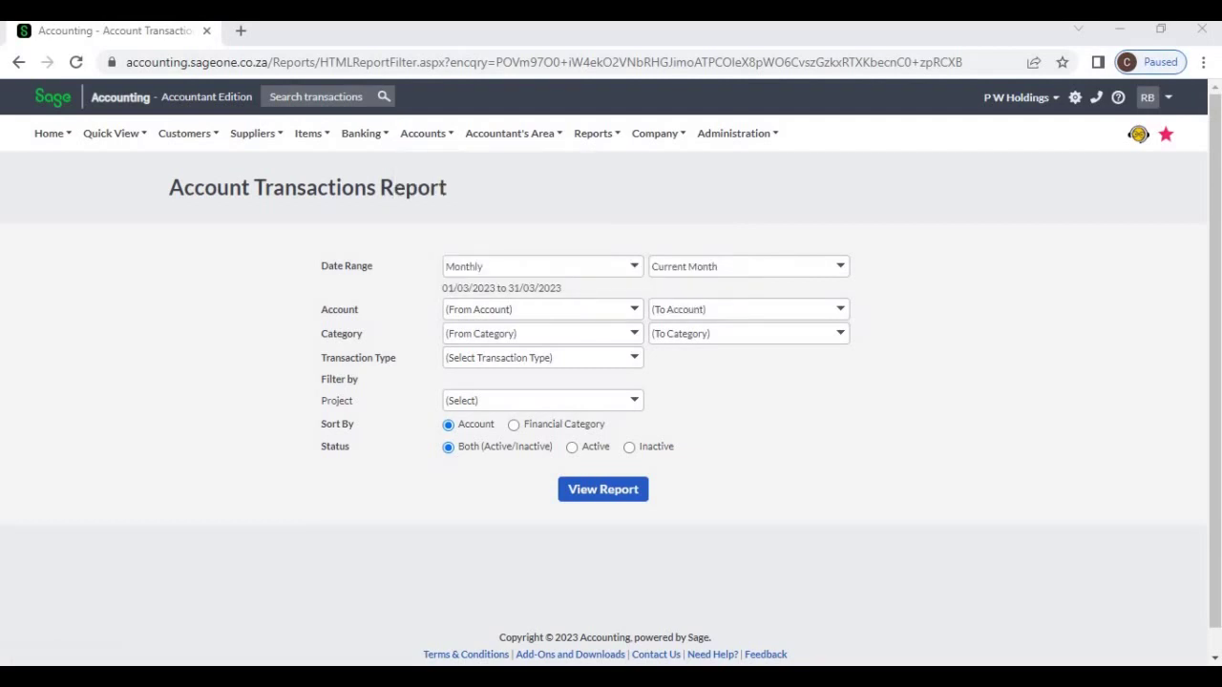
pyautogui.click(634, 266)
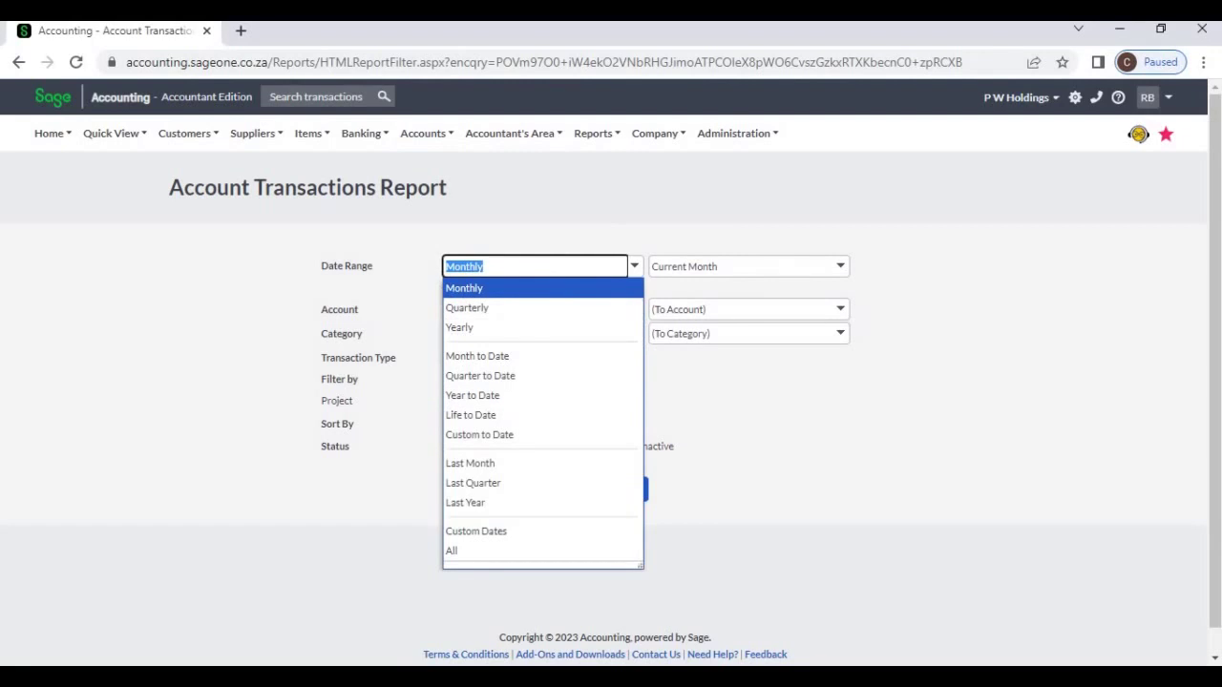
pyautogui.press('Escape')
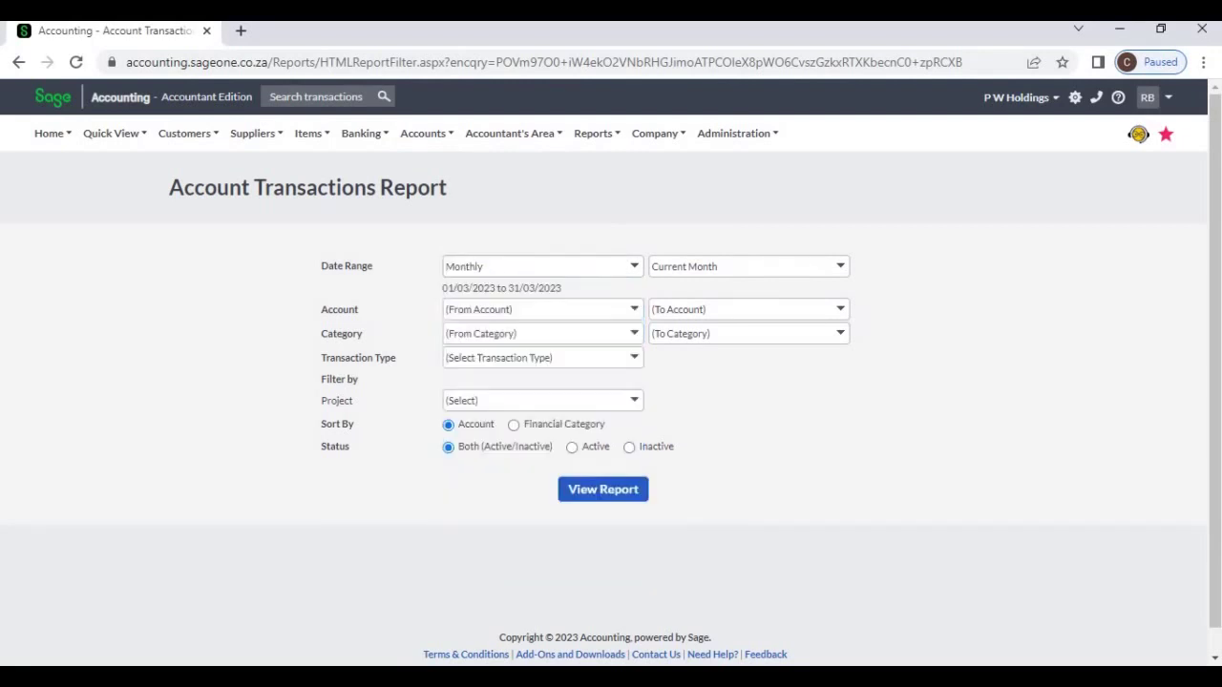
# Step: Review the account, category and transaction type lists, leaving each unchanged
pyautogui.click(634, 310)
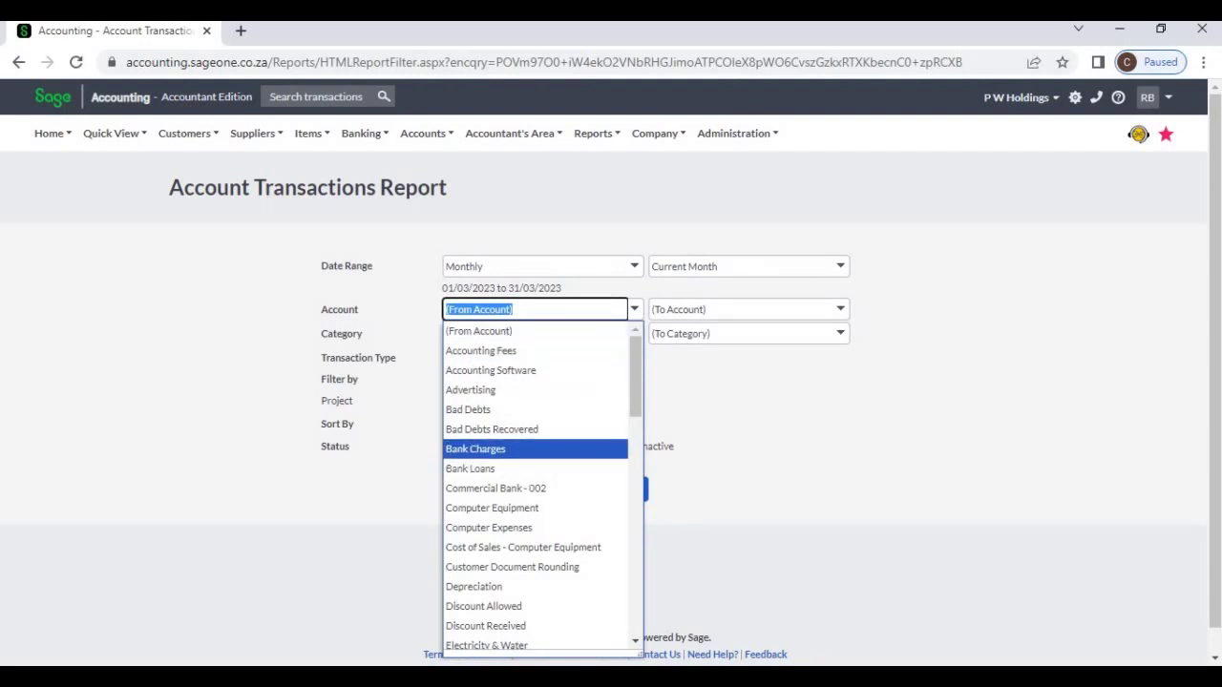
pyautogui.press('Escape')
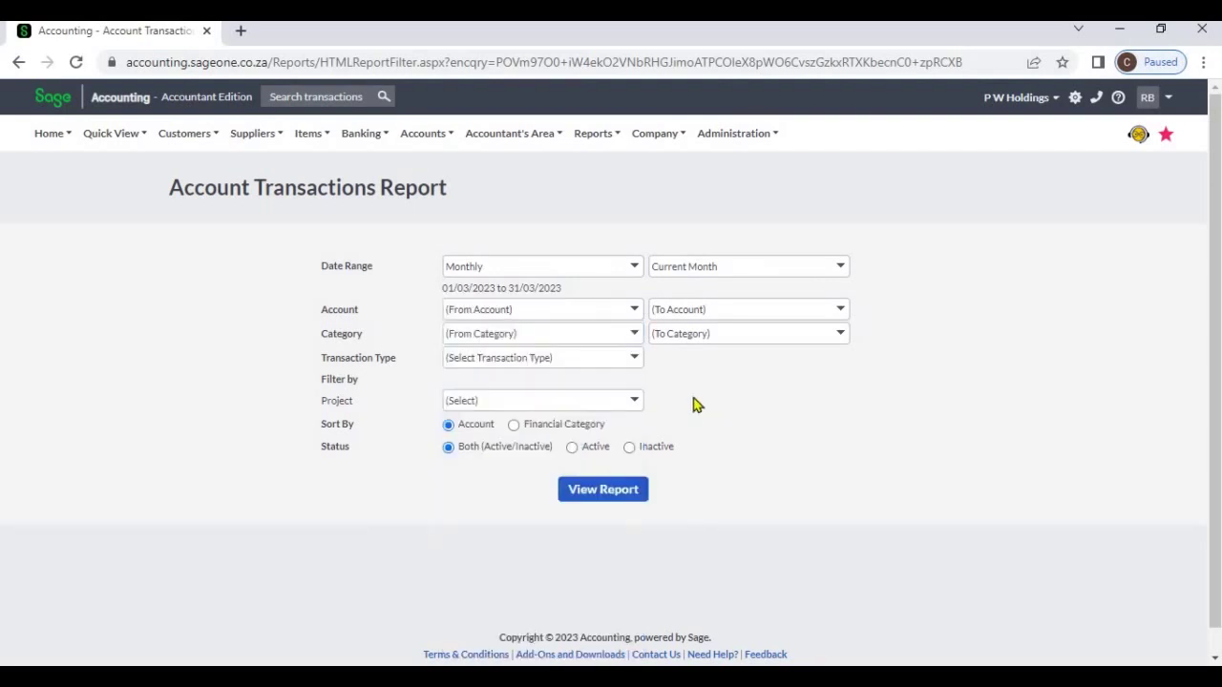
pyautogui.click(633, 339)
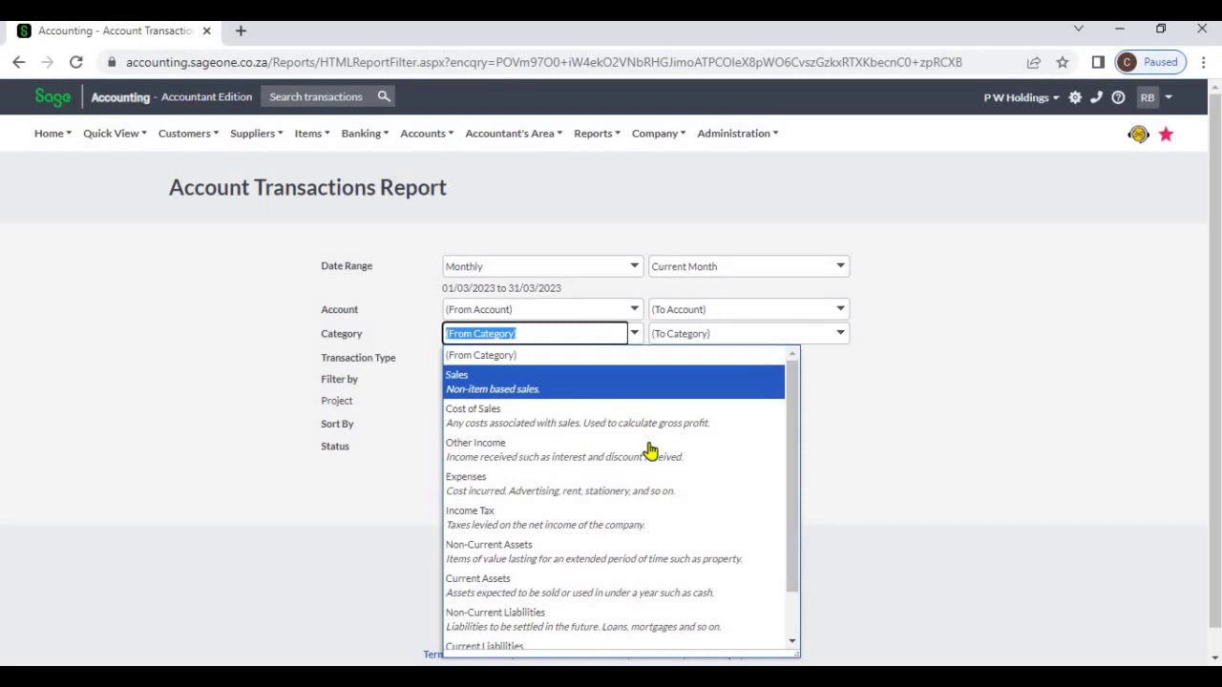
pyautogui.scroll(-1, 650, 457)
pyautogui.click(849, 455)
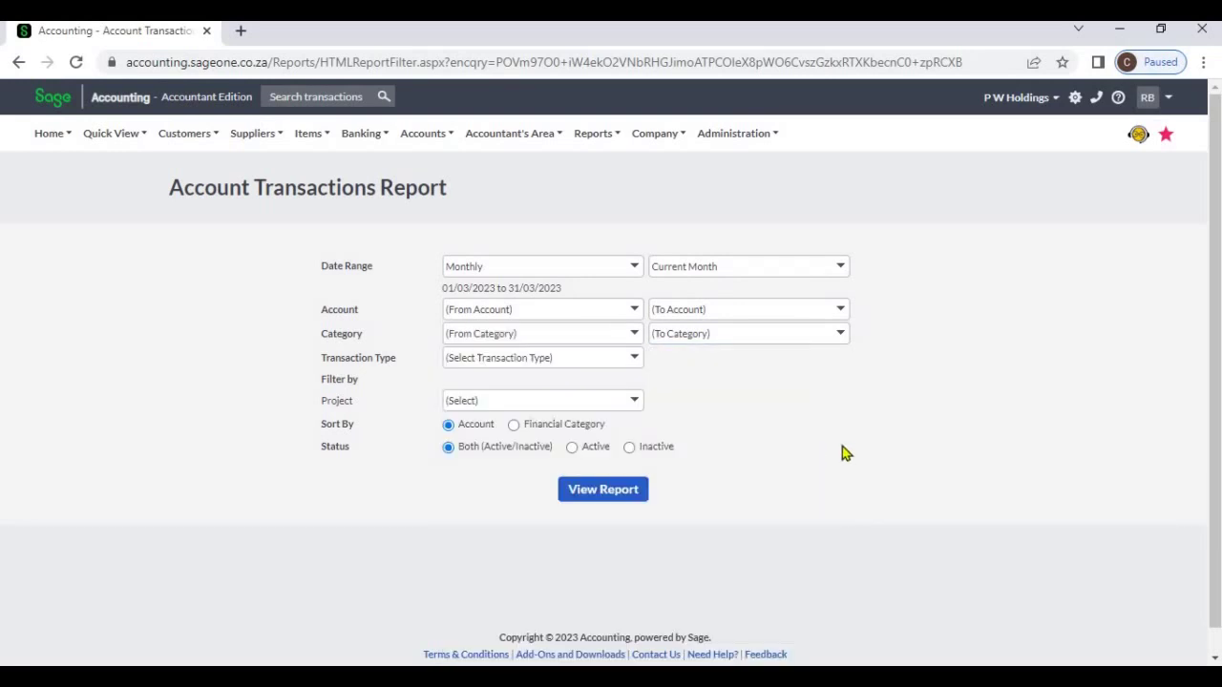
pyautogui.click(634, 360)
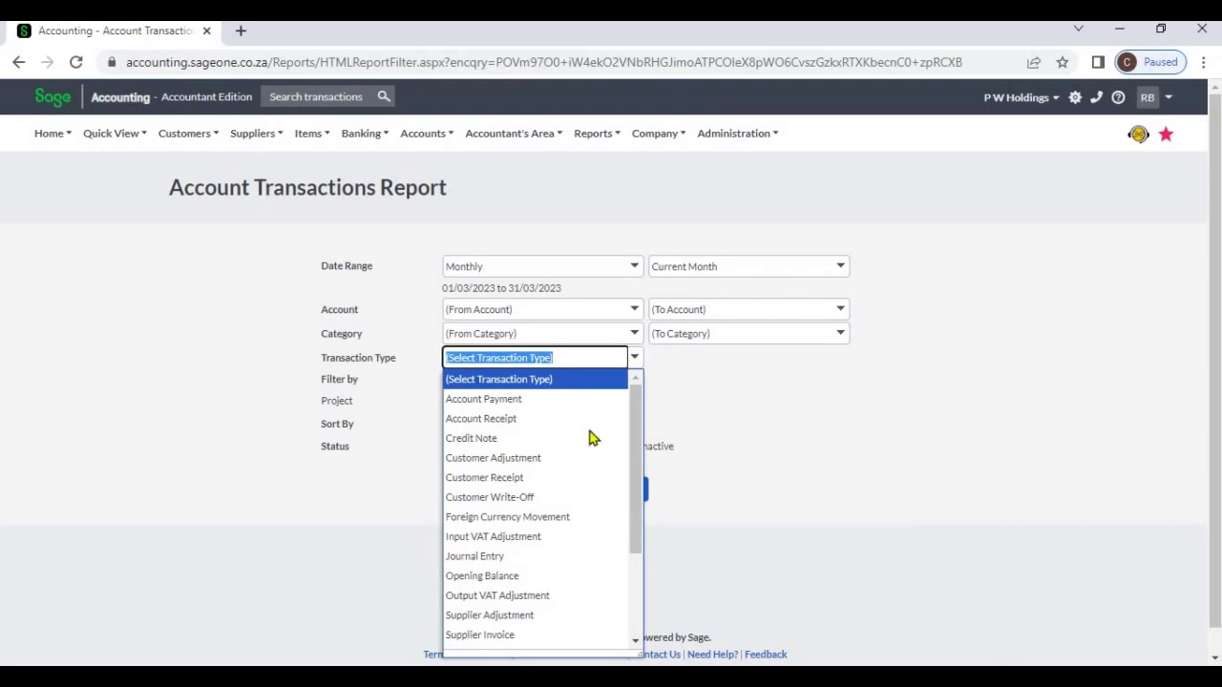
pyautogui.scroll(-3, 588, 440)
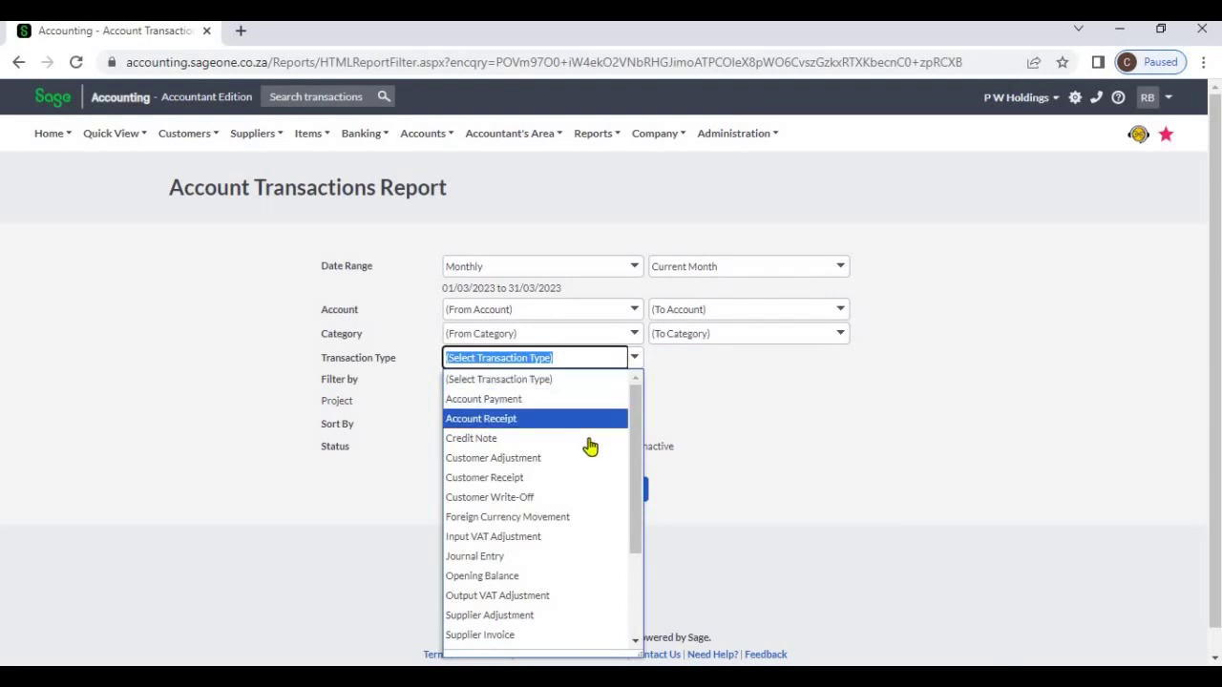
pyautogui.click(752, 417)
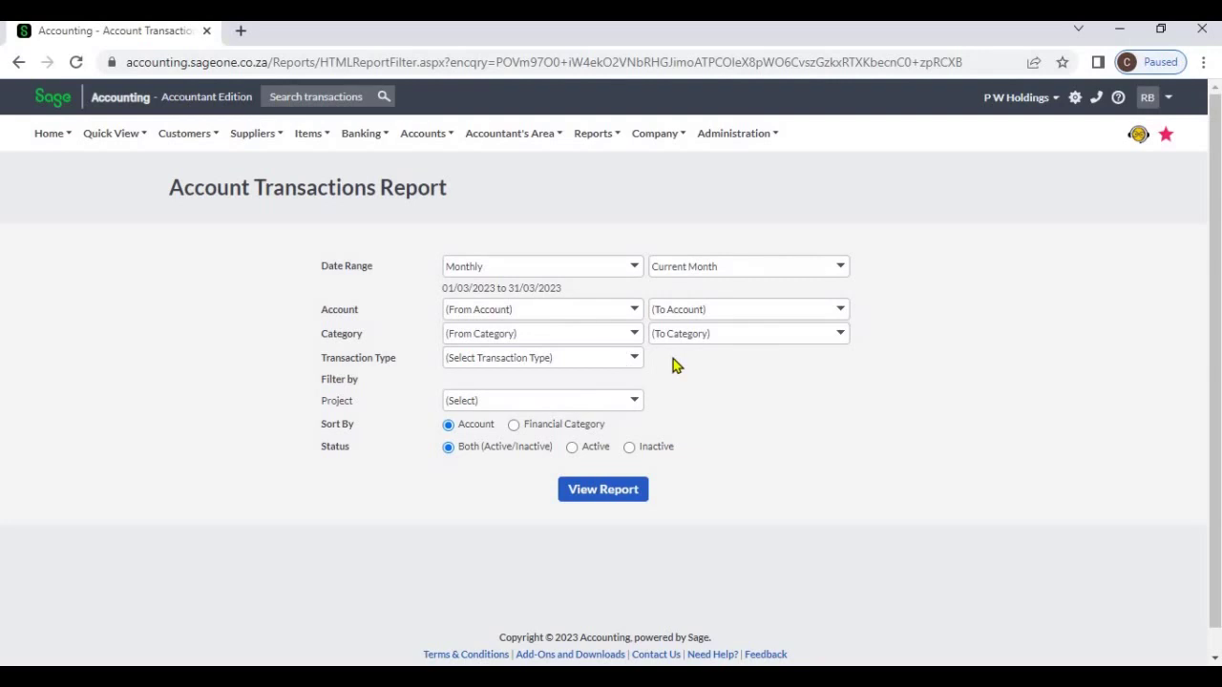
# Step: Leave the project list unchanged and generate the report with the default filters
pyautogui.click(635, 402)
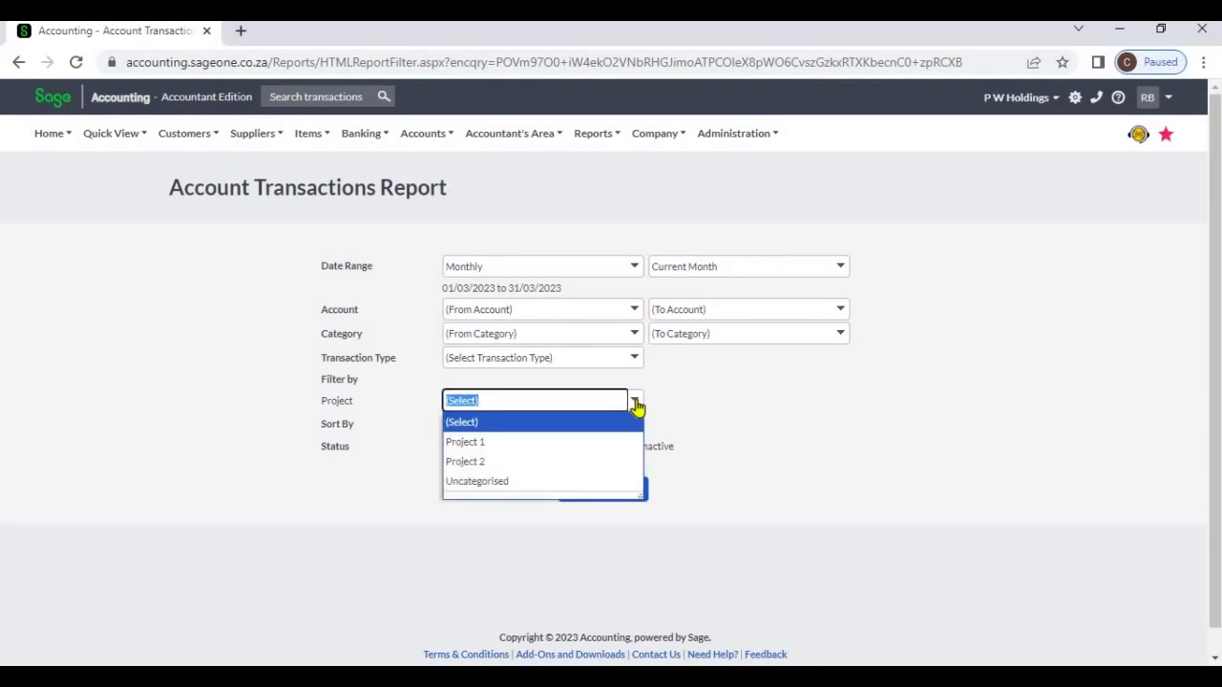
pyautogui.click(676, 405)
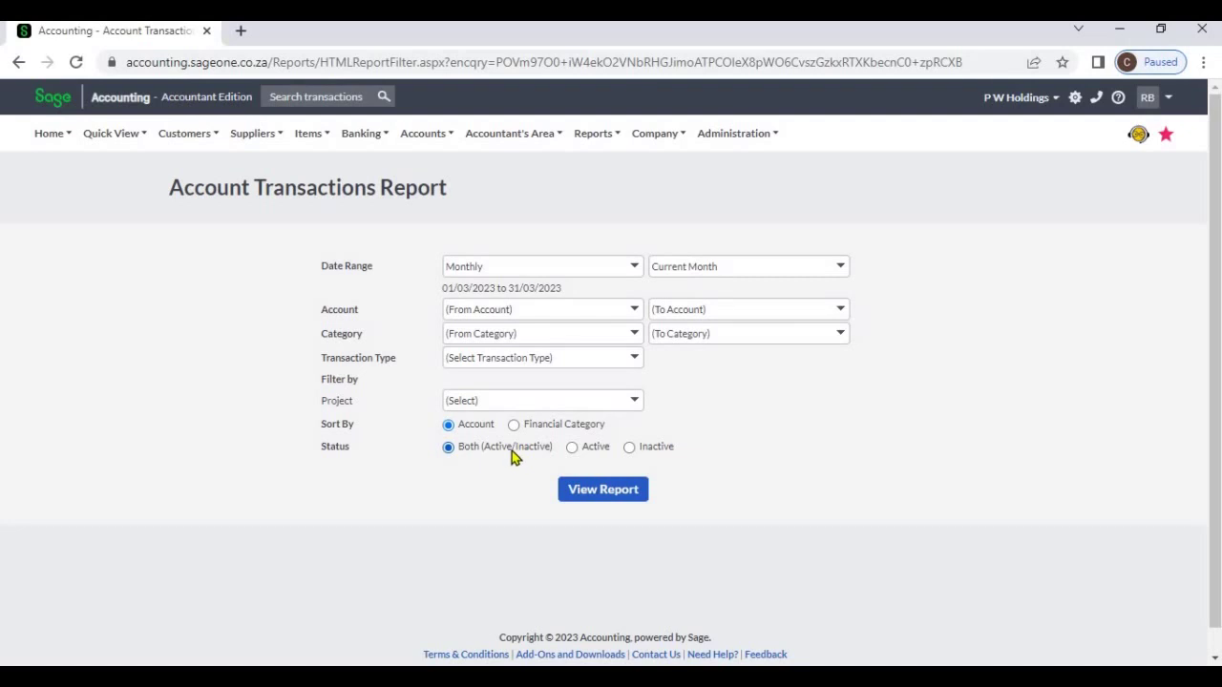
pyautogui.click(603, 492)
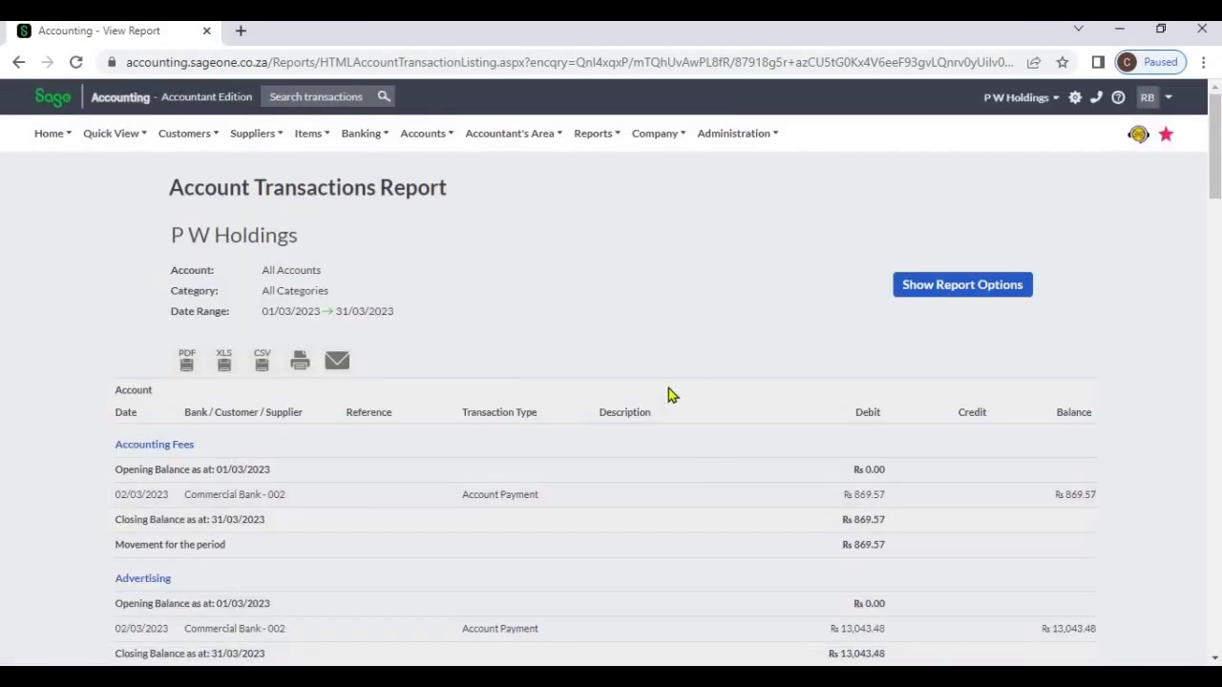
# Step: Scroll through the March 2023 report down to VAT Payable, then return to the top
pyautogui.scroll(-1, 669, 395)
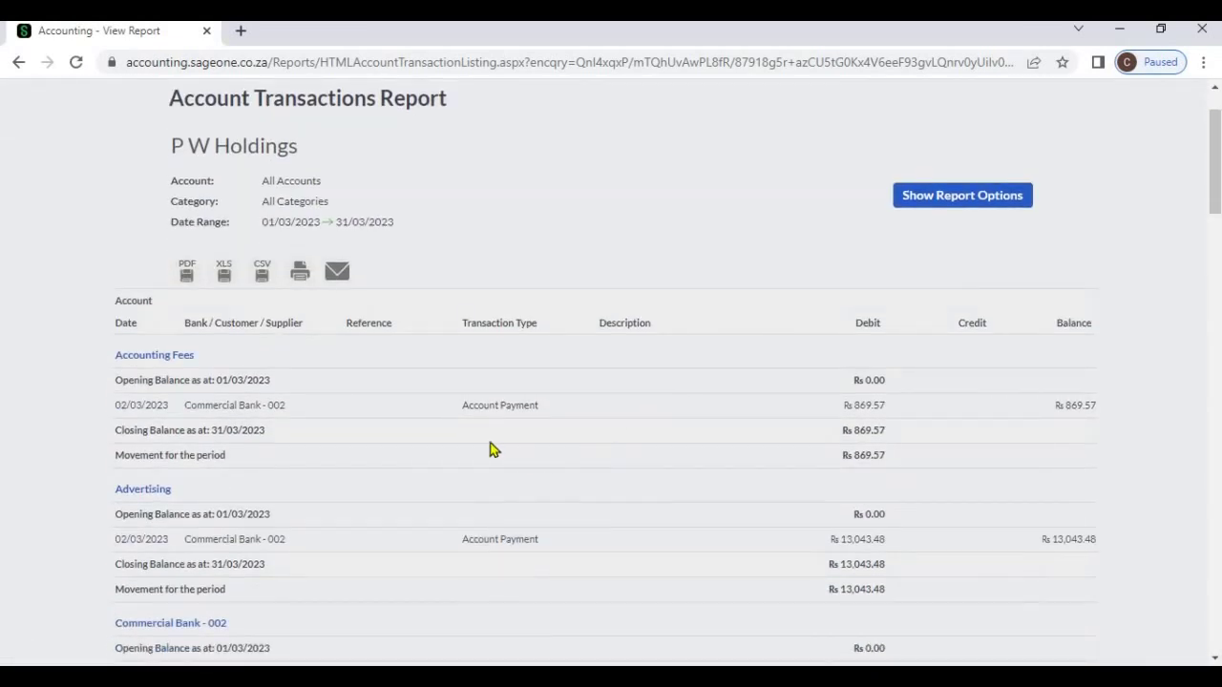
pyautogui.click(245, 405)
pyautogui.scroll(-8, 363, 465)
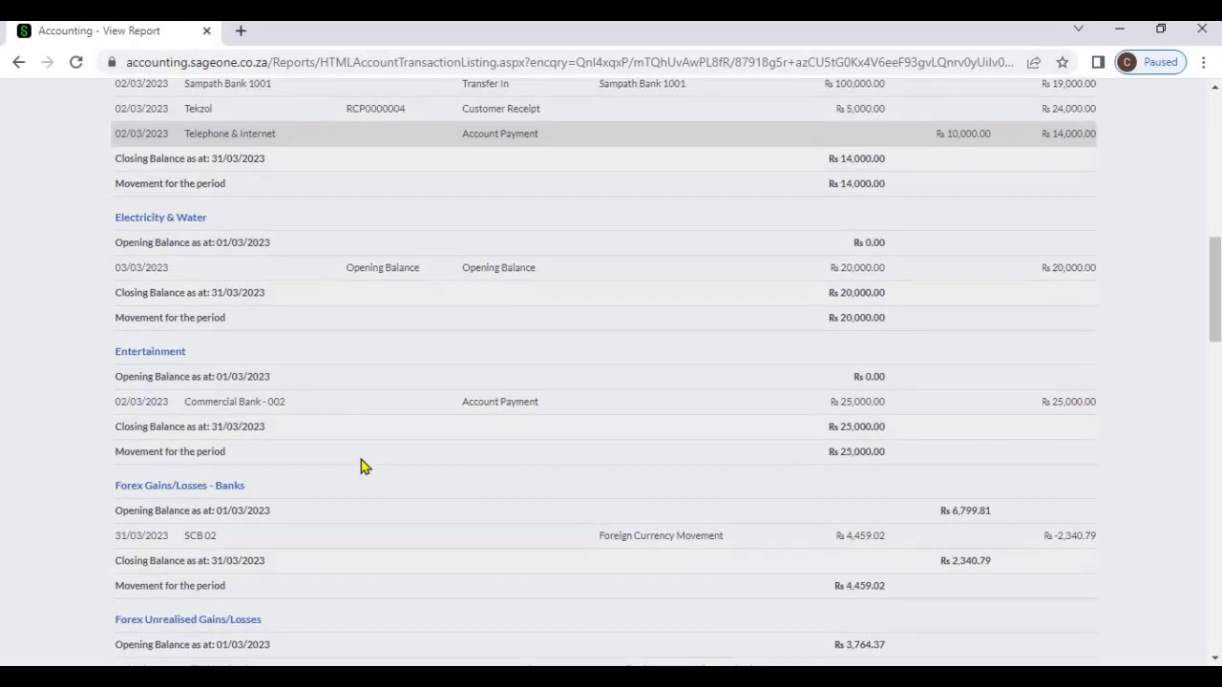
pyautogui.scroll(-15, 363, 465)
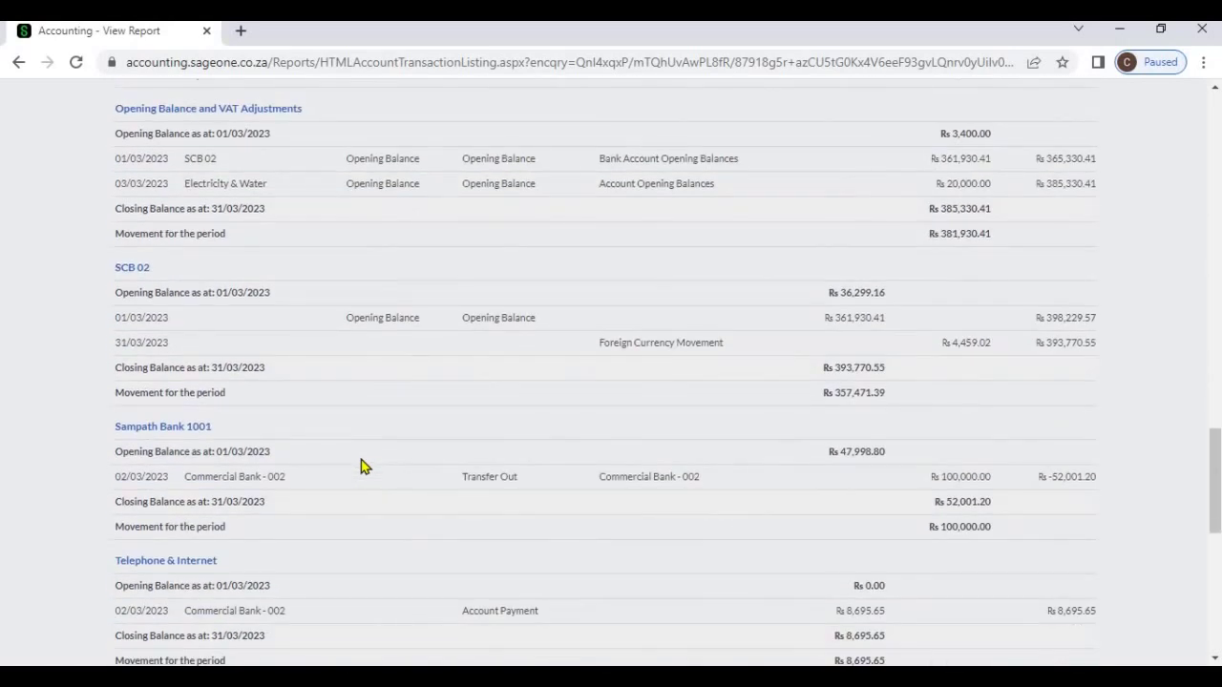
pyautogui.scroll(-5, 362, 465)
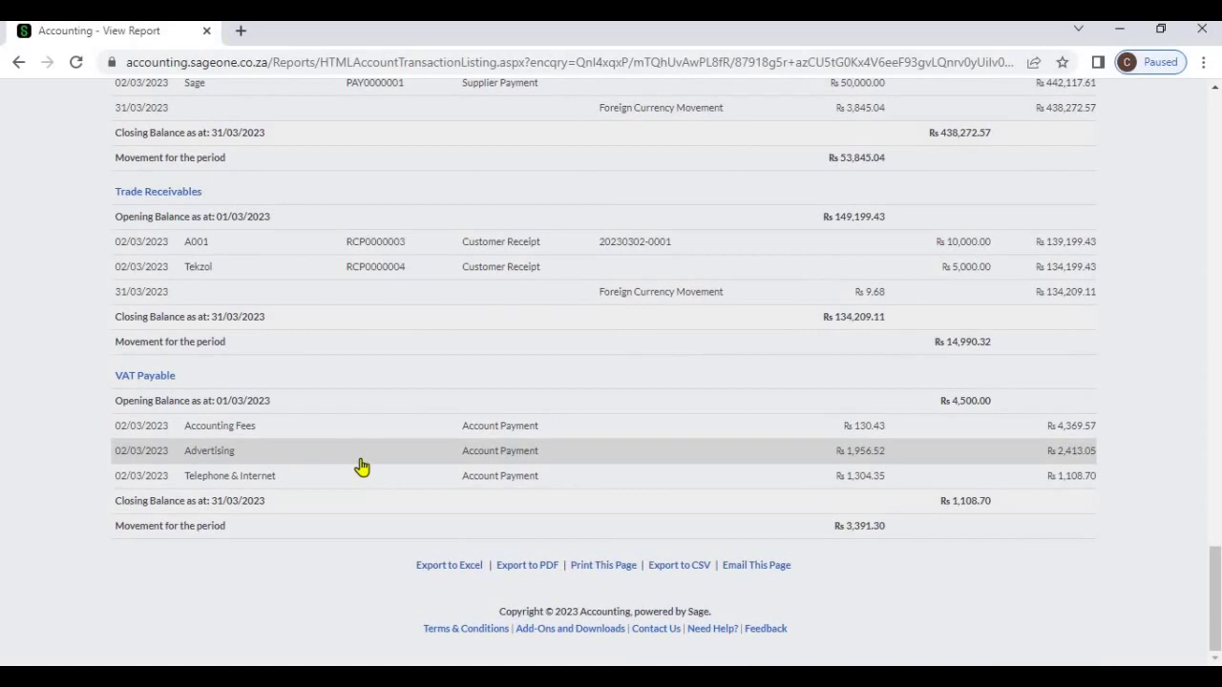
pyautogui.scroll(15, 362, 465)
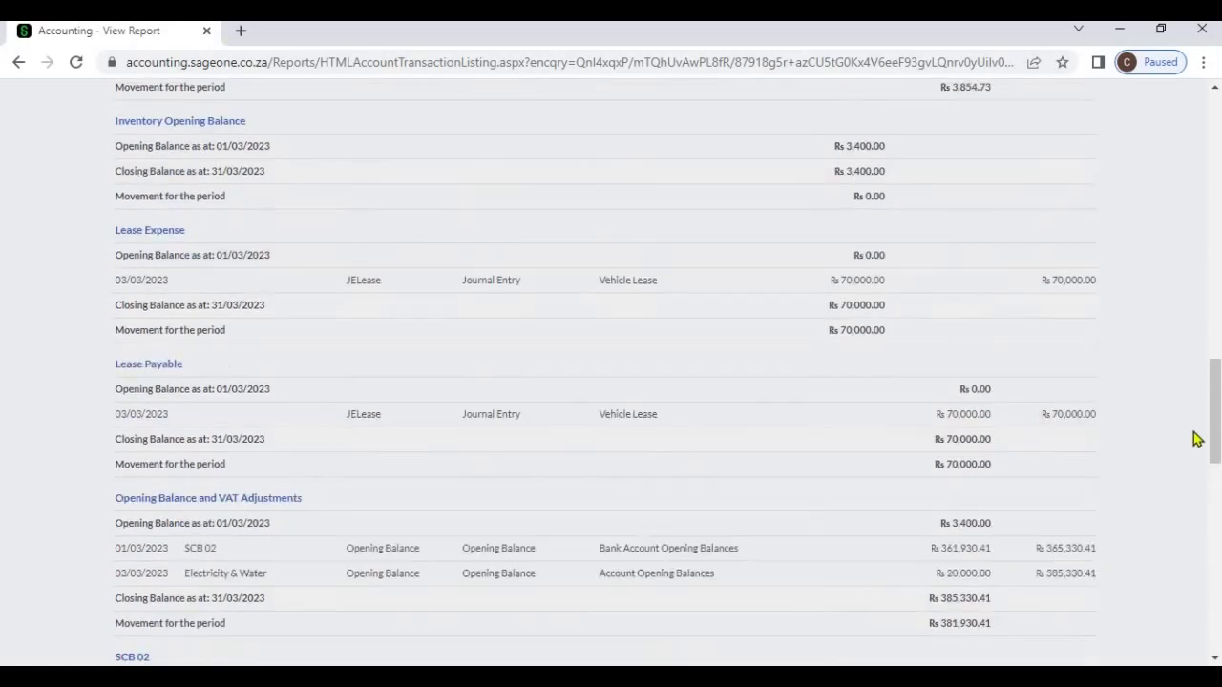
pyautogui.moveTo(1212, 435); pyautogui.dragTo(1212, 143)
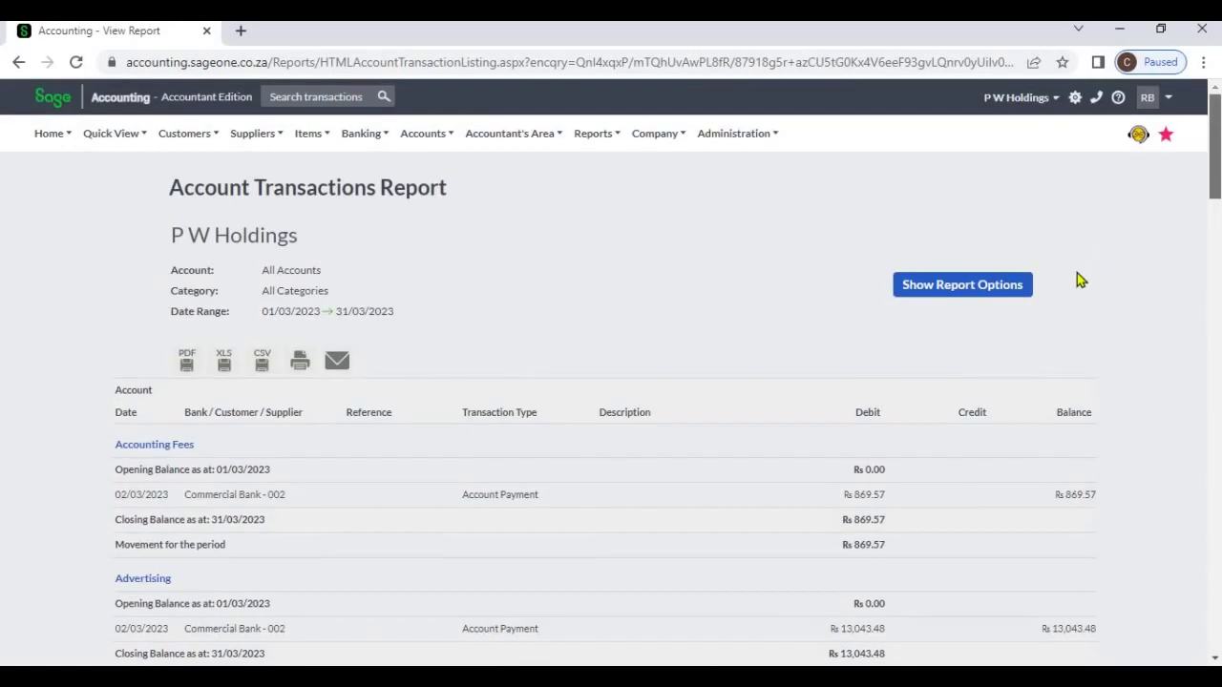
# Step: Change the report's Sort By setting to Financial Category and refresh it
pyautogui.click(966, 287)
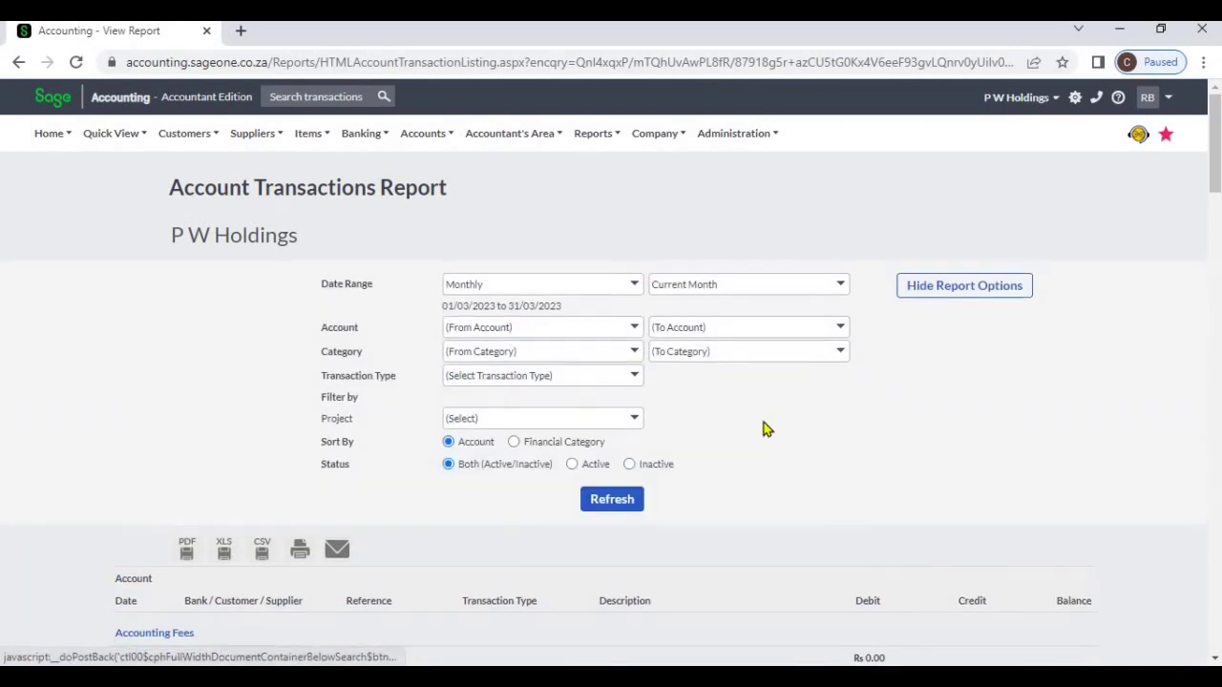
pyautogui.scroll(-3, 740, 509)
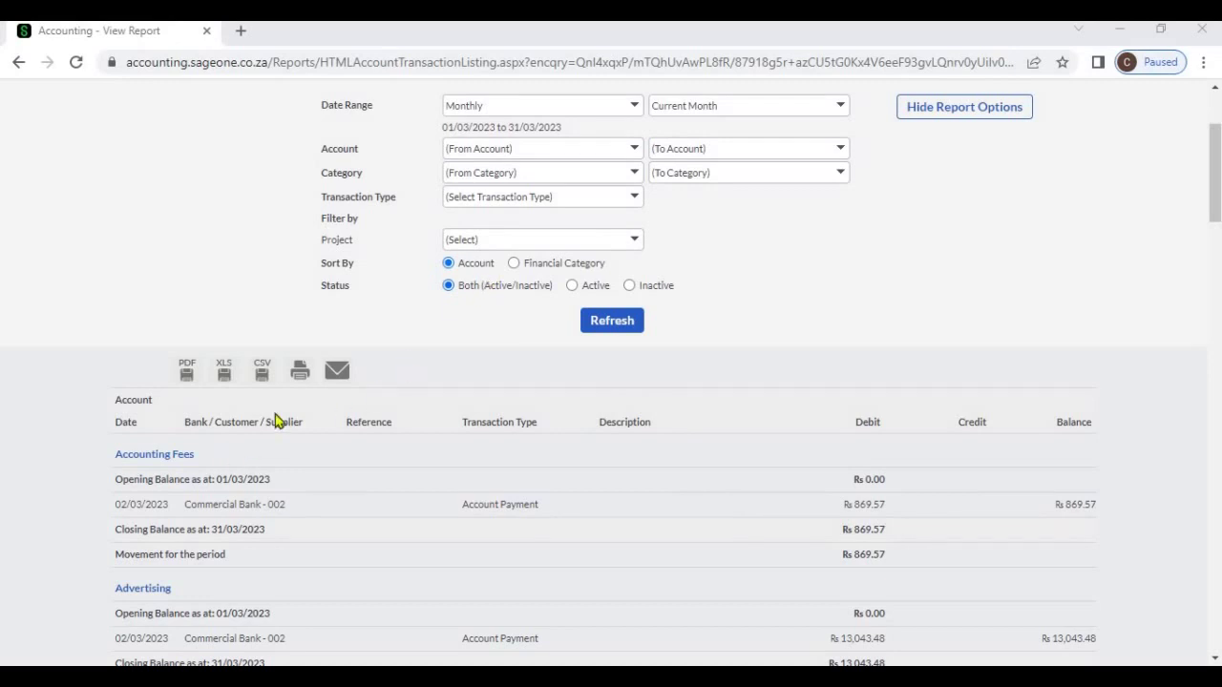
pyautogui.click(514, 265)
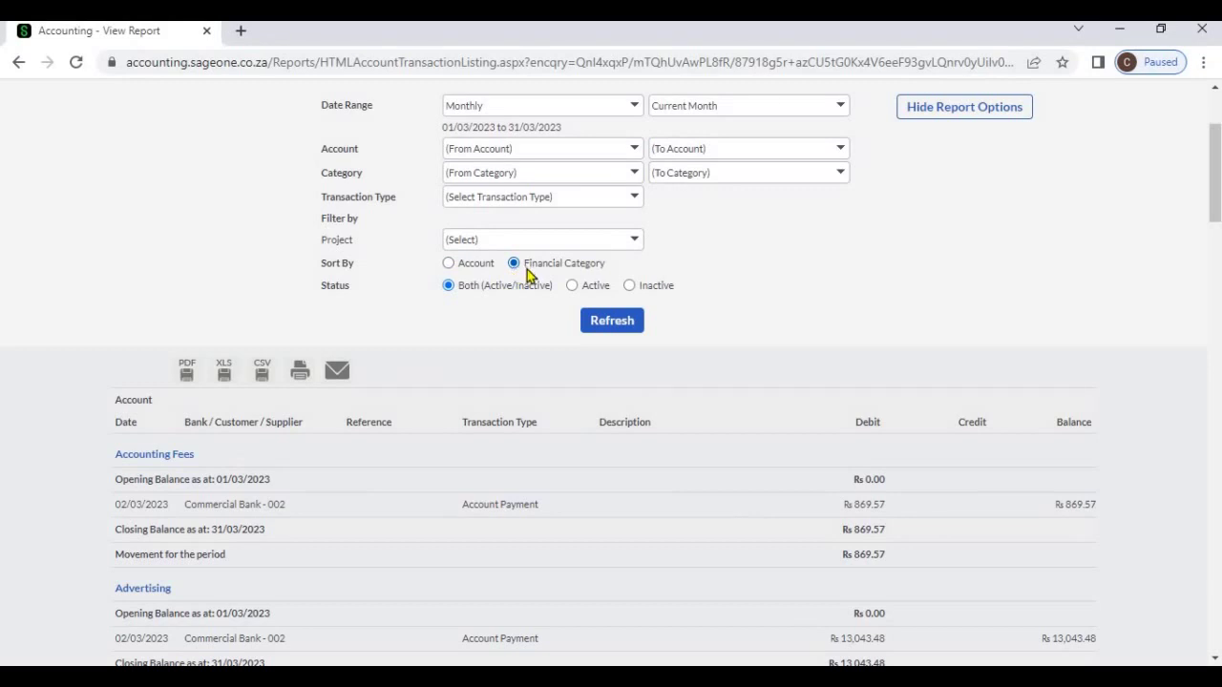
pyautogui.click(616, 321)
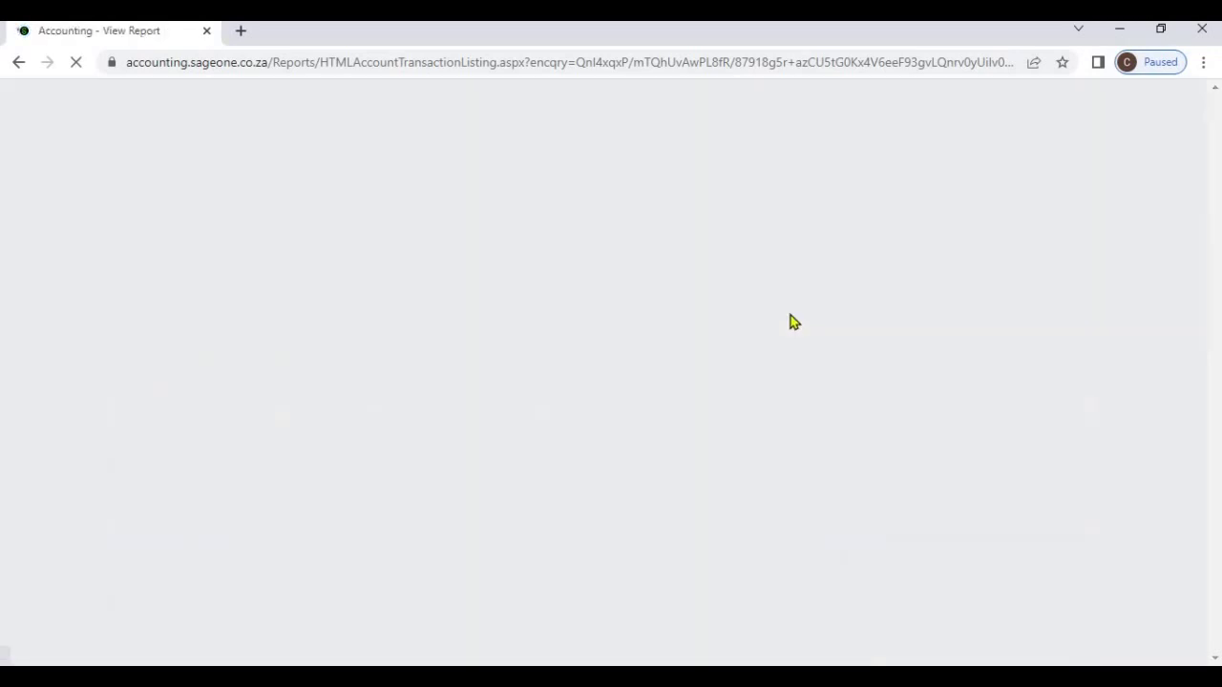
# Step: Browse the Expenses, Current Liabilities and Owners Equity groups, then show the report options
pyautogui.scroll(-2, 150, 341)
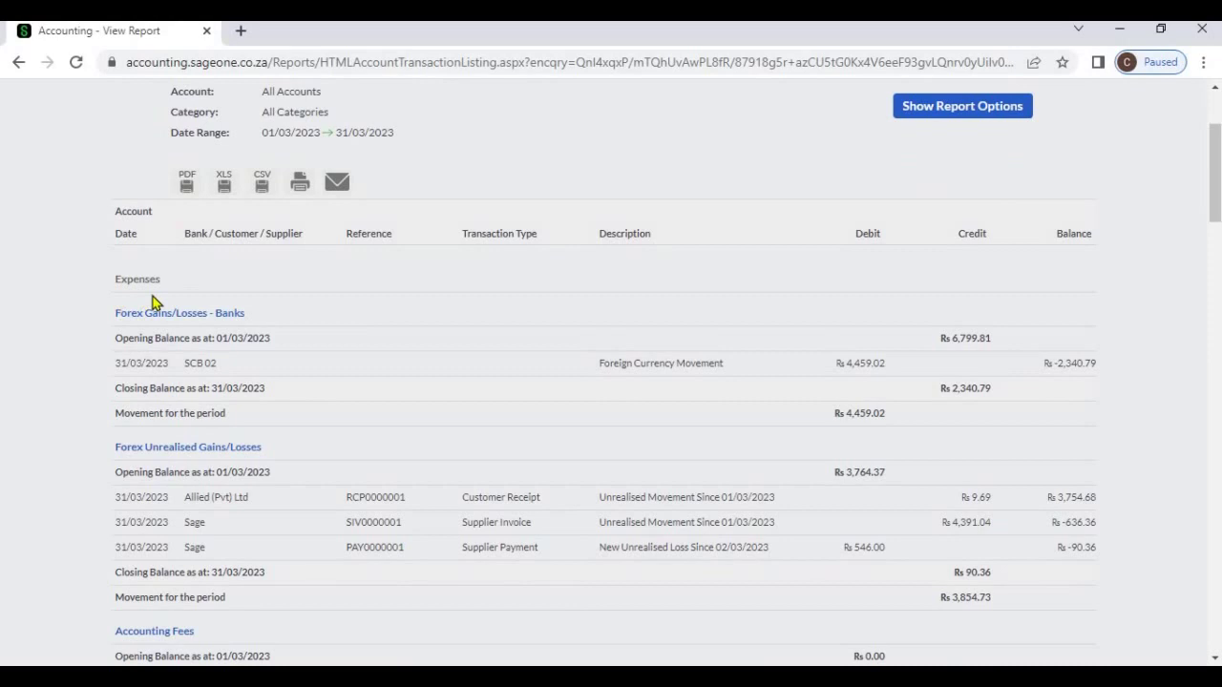
pyautogui.scroll(-10, 218, 307)
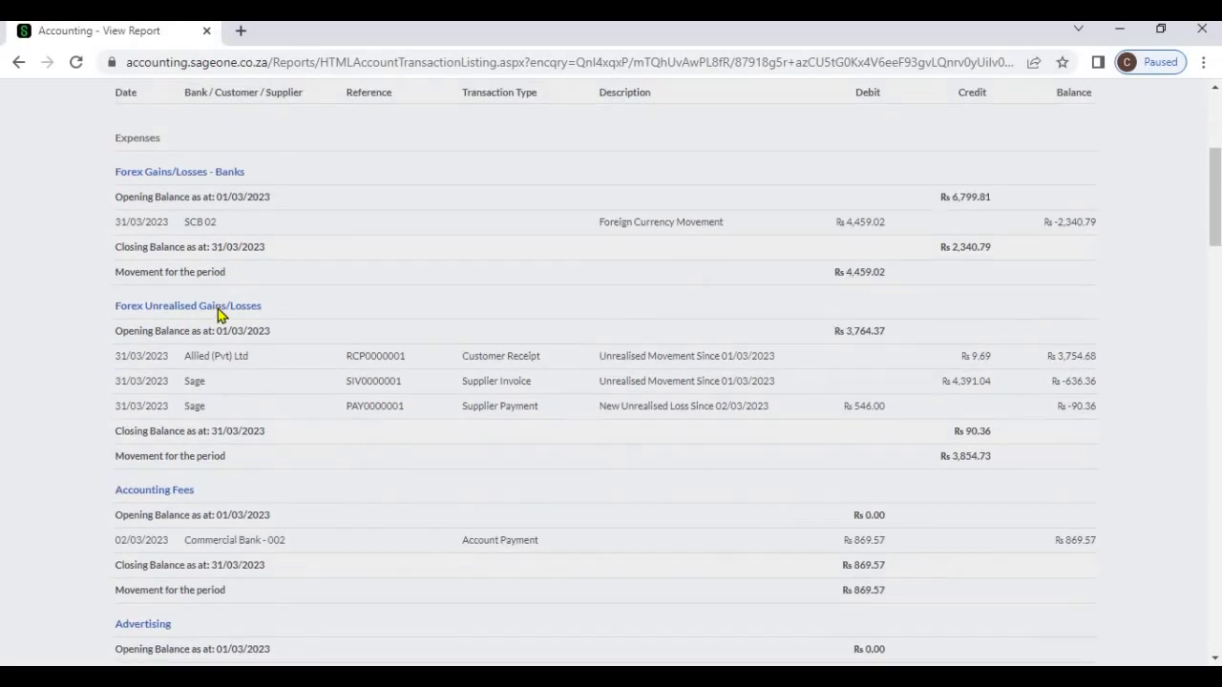
pyautogui.scroll(-7, 217, 315)
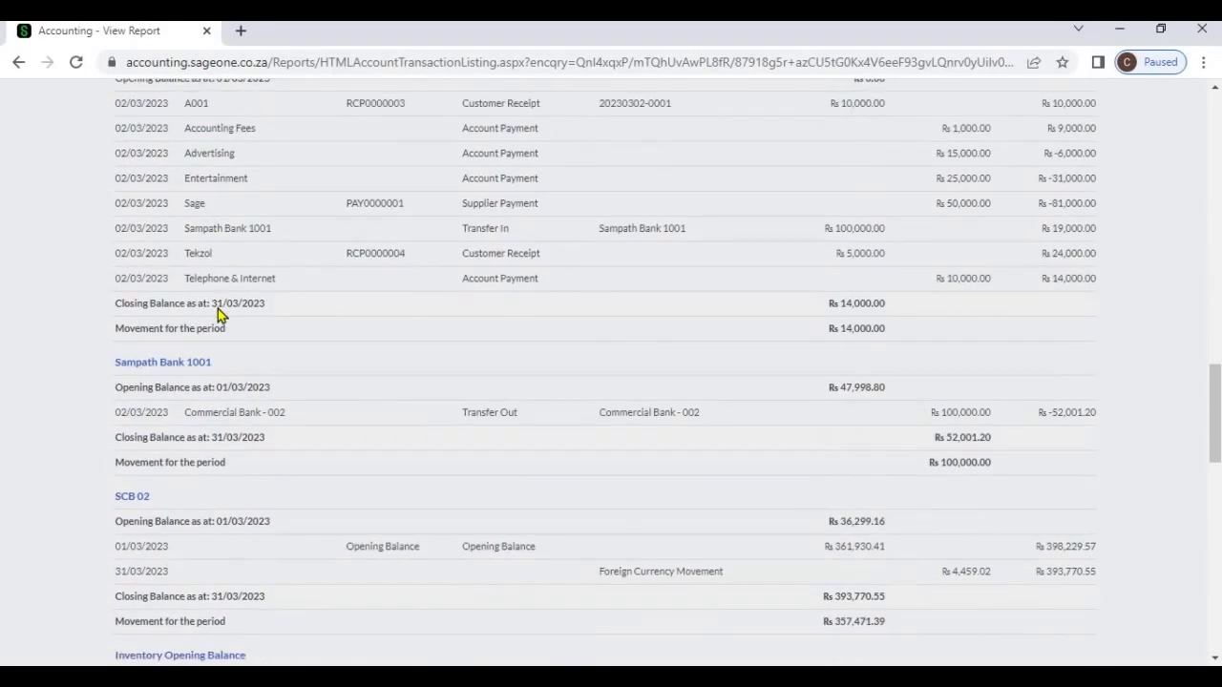
pyautogui.scroll(-2, 202, 336)
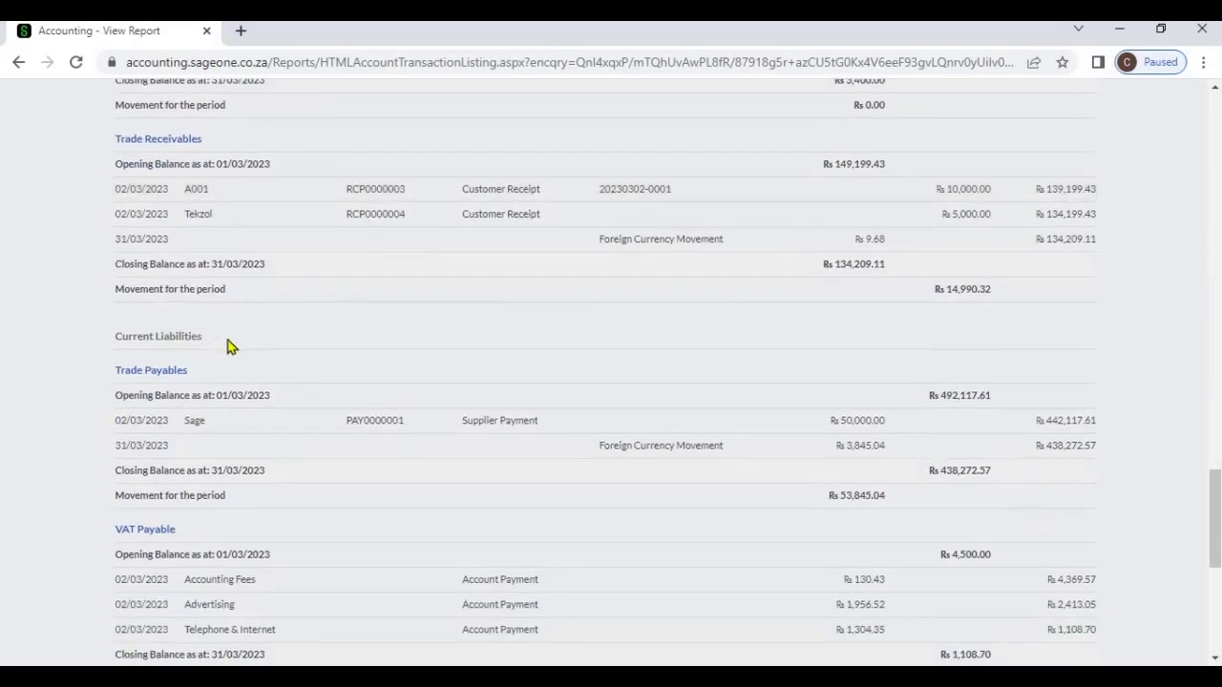
pyautogui.scroll(-5, 229, 346)
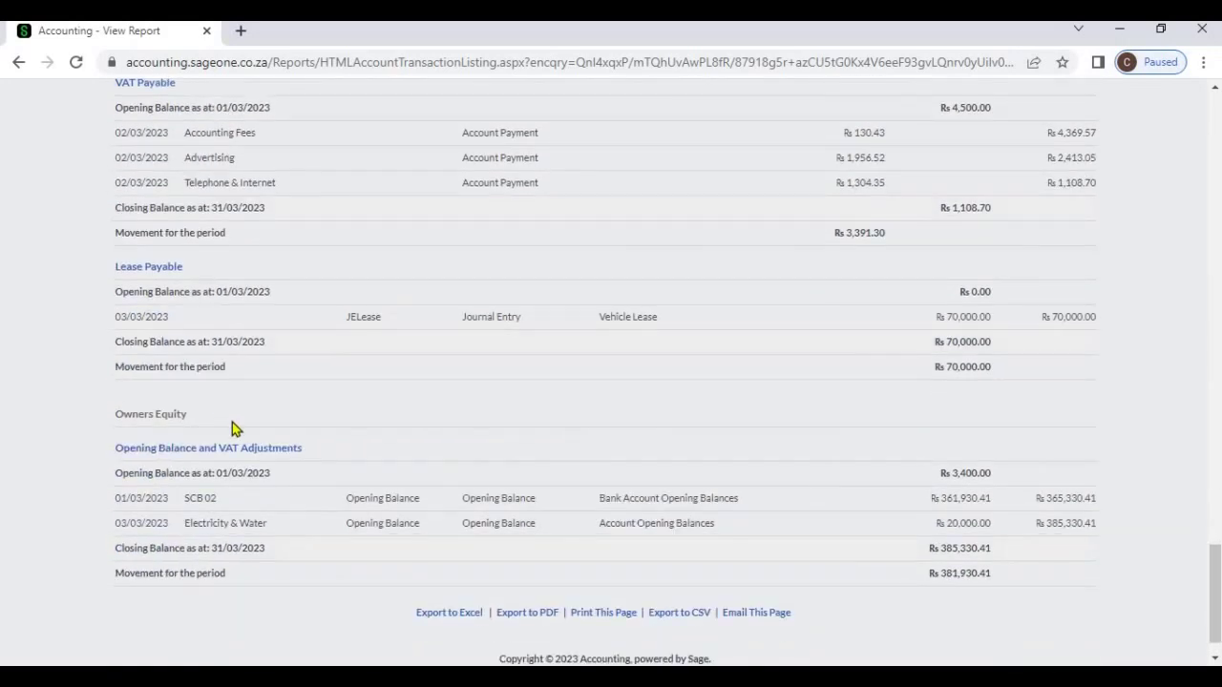
pyautogui.scroll(15, 250, 424)
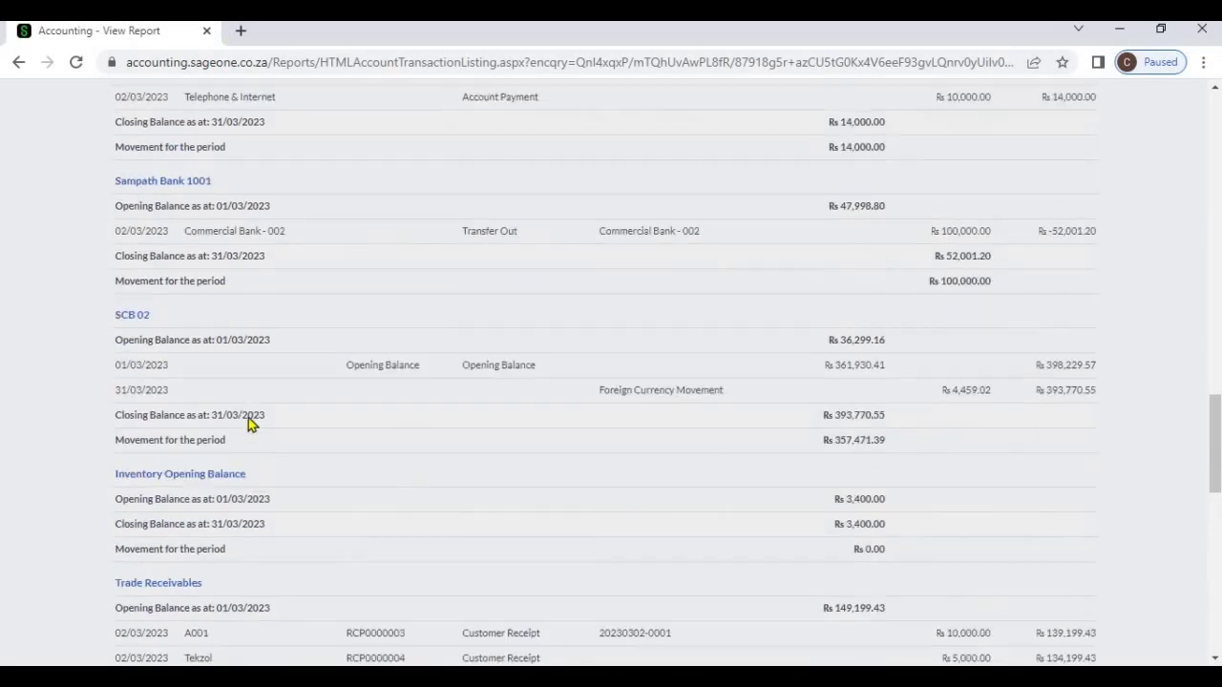
pyautogui.scroll(15, 250, 424)
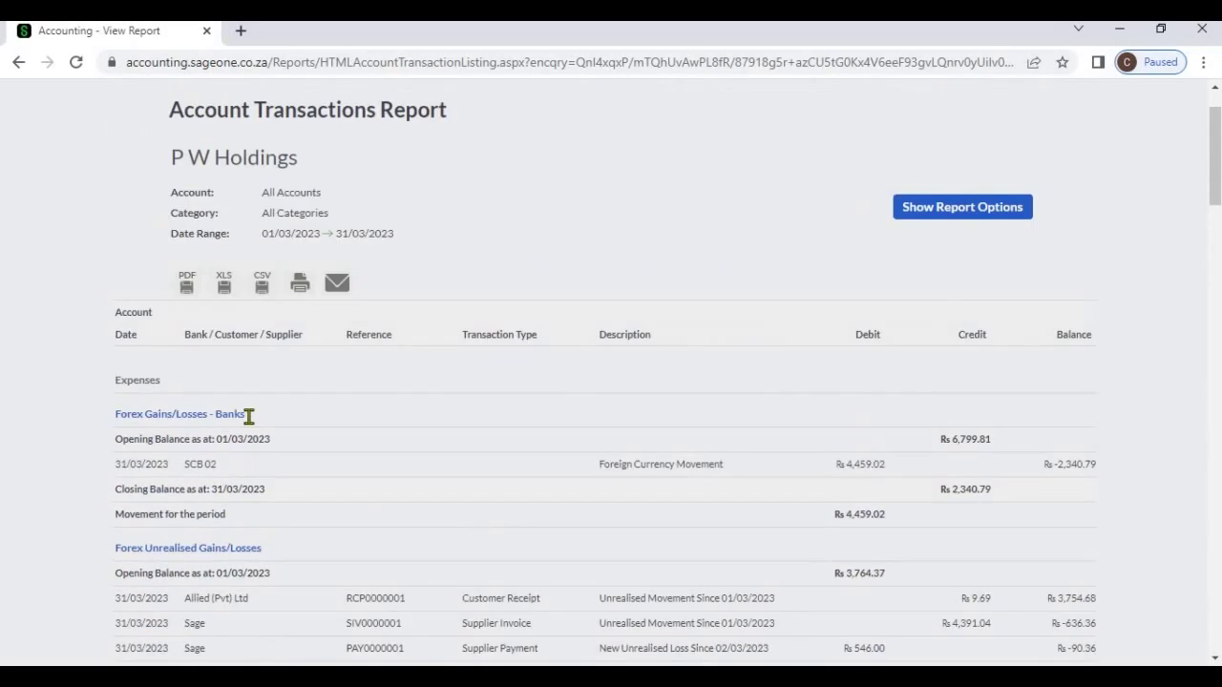
pyautogui.click(945, 286)
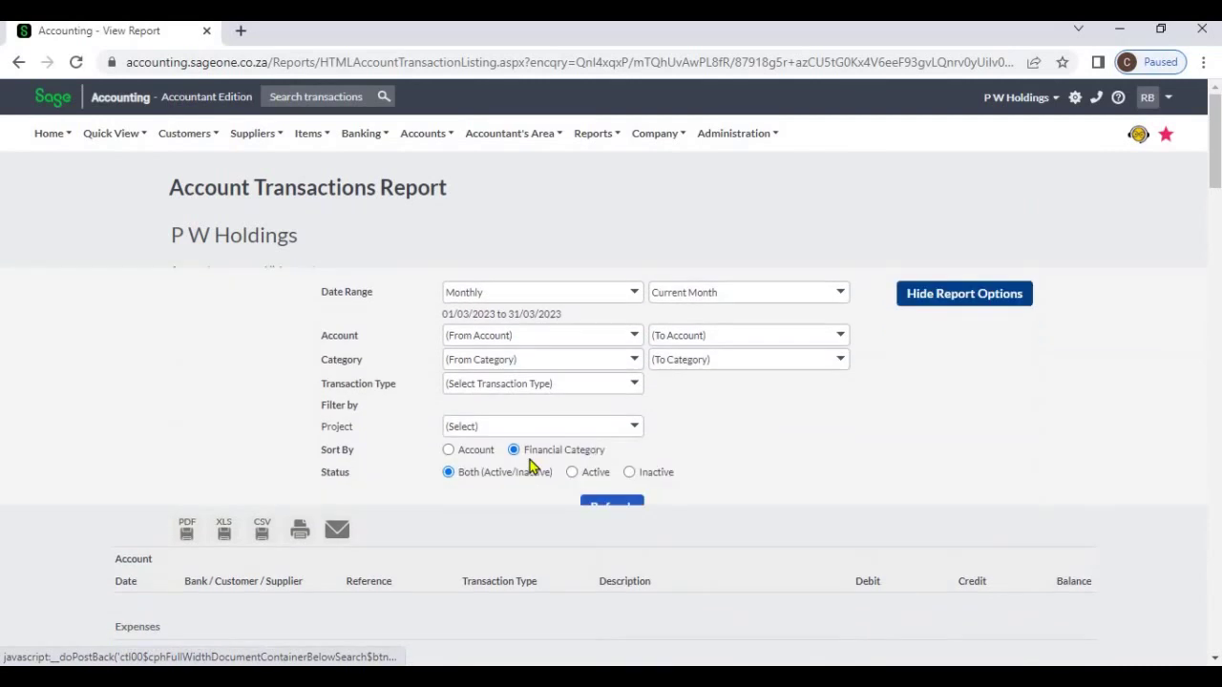
# Step: Sort by Account, filter to Project 1 with date range All, and refresh the report
pyautogui.click(450, 442)
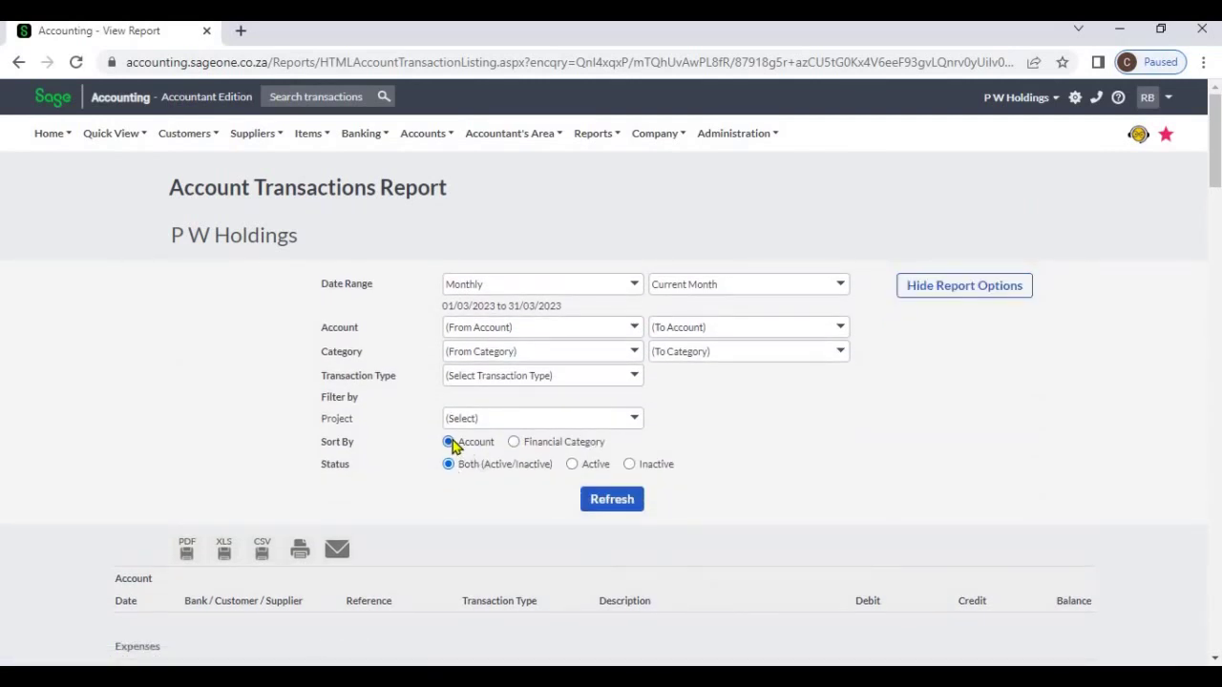
pyautogui.click(636, 421)
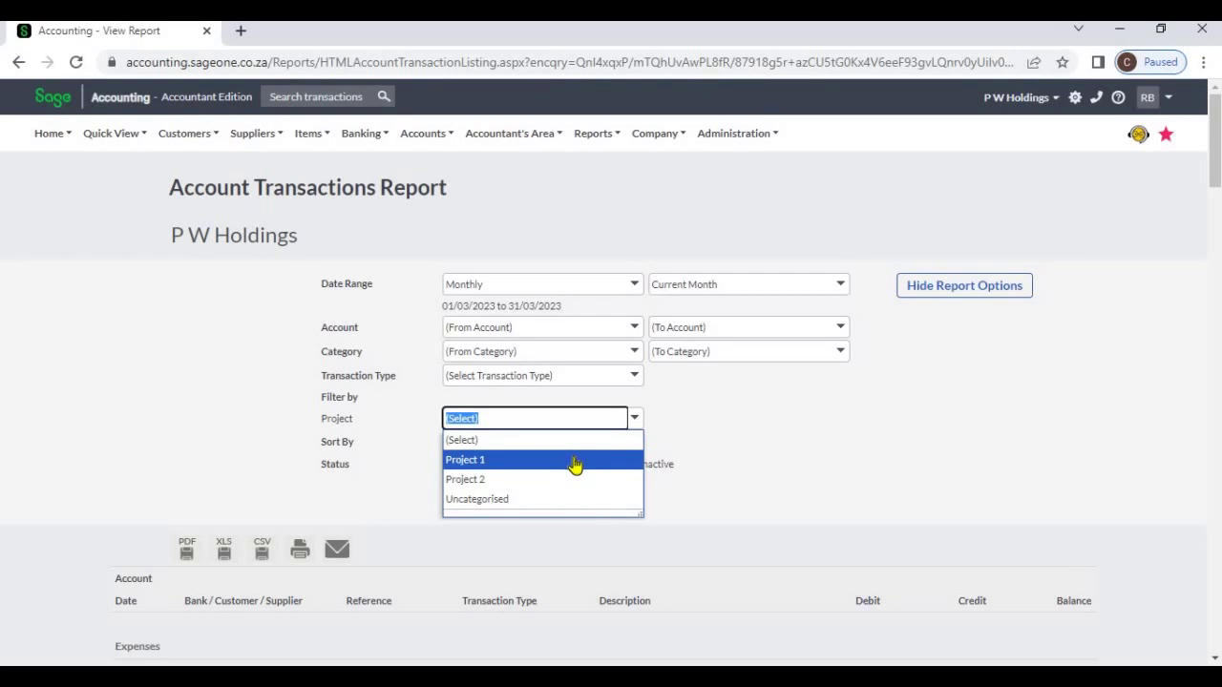
pyautogui.click(575, 461)
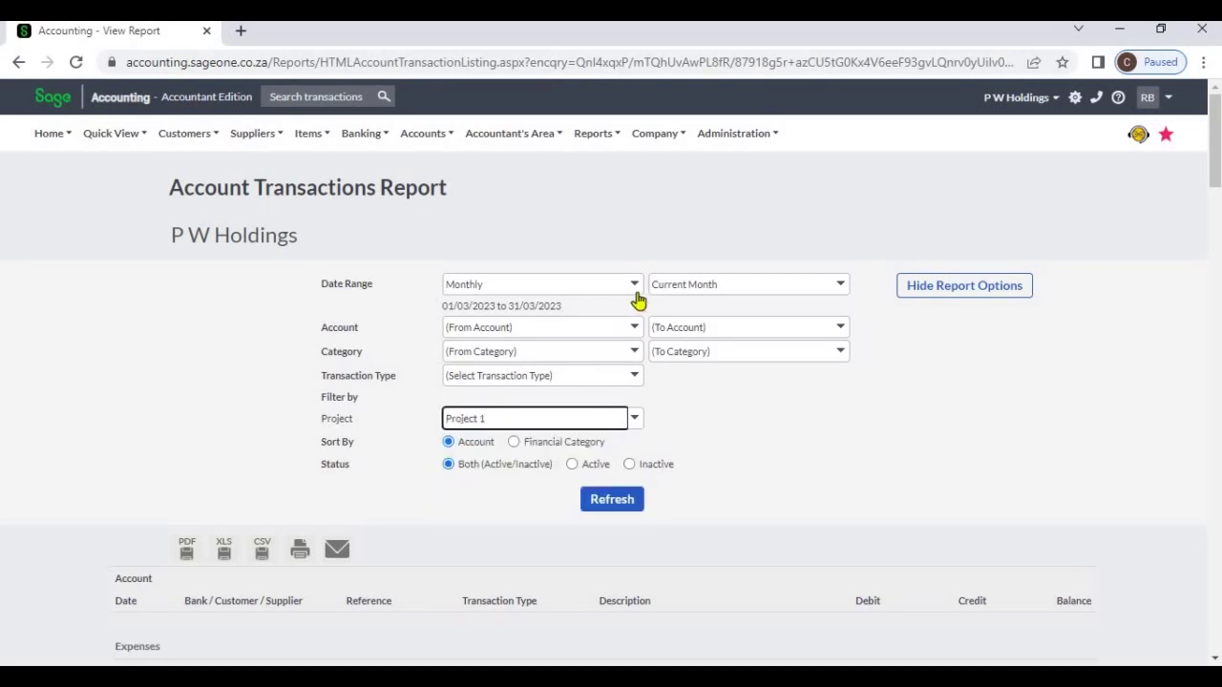
pyautogui.click(542, 284)
pyautogui.click(505, 570)
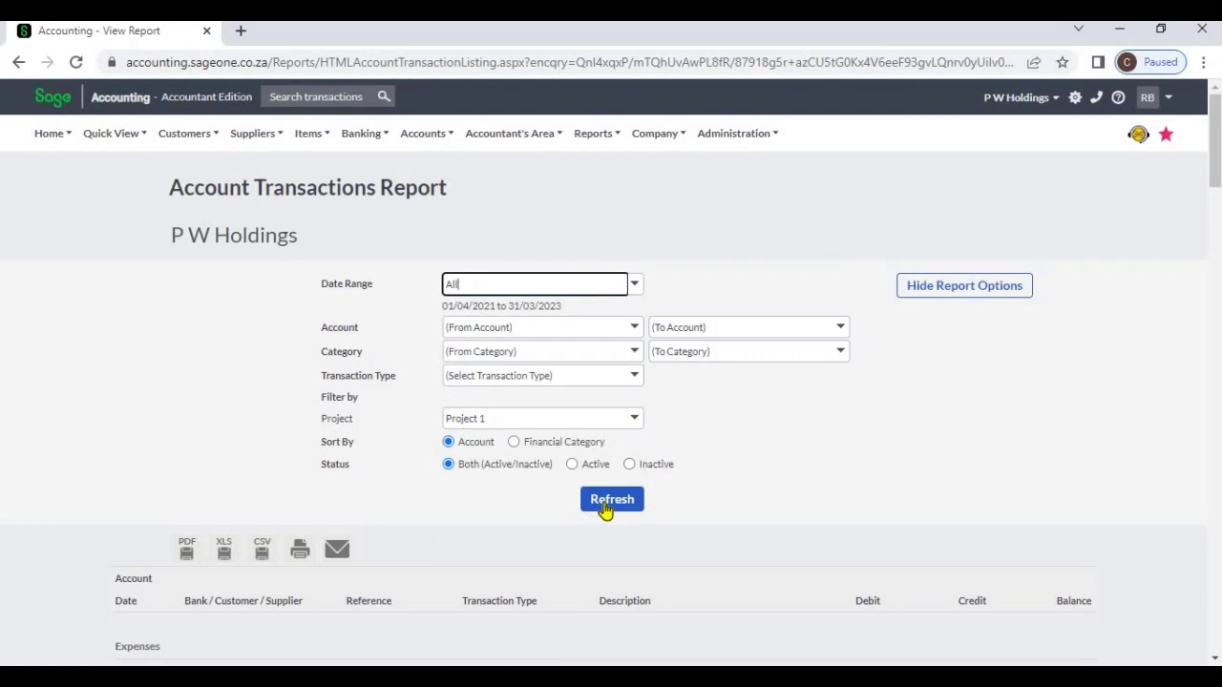
pyautogui.click(604, 508)
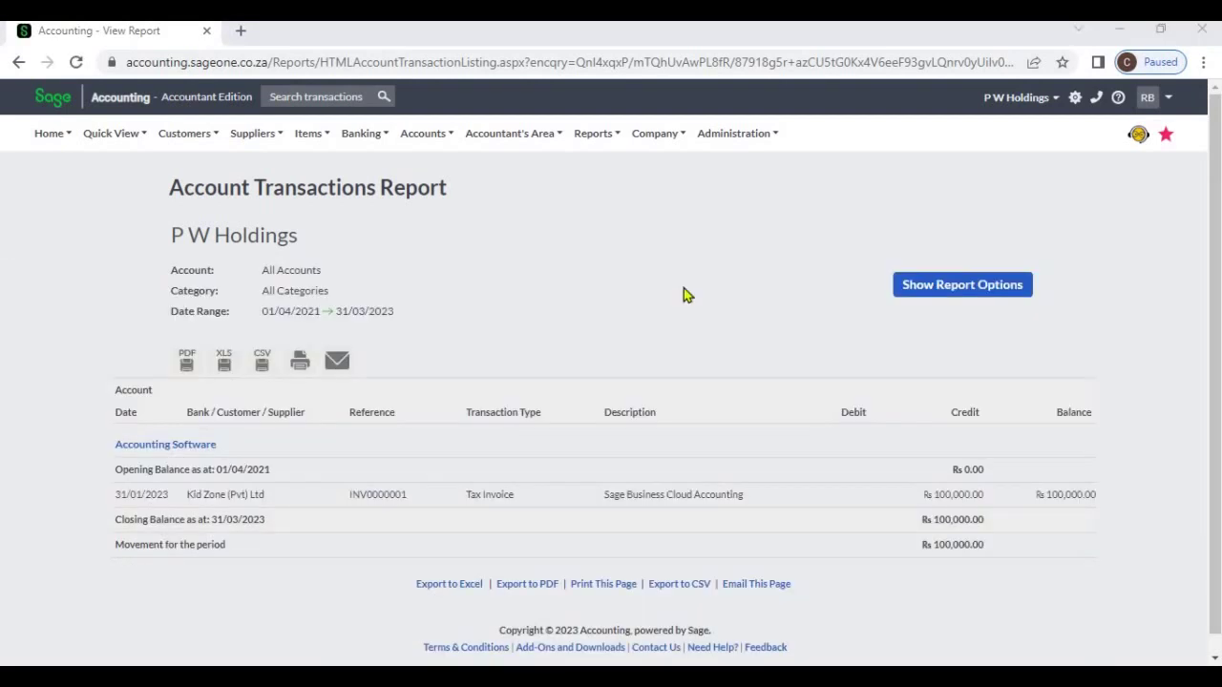
# Step: Rerun the report for Project 2, review its Rs 24,000 Computer Equipment entries, and reopen the options
pyautogui.click(960, 294)
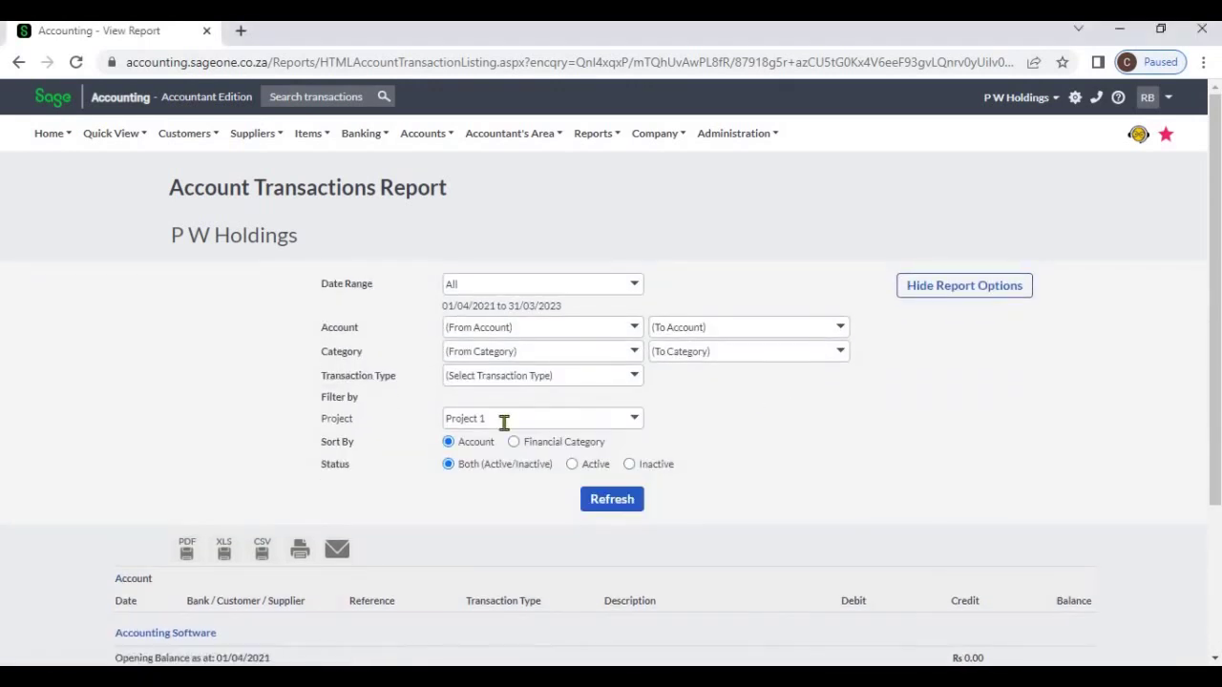
pyautogui.click(637, 431)
pyautogui.click(597, 479)
pyautogui.click(661, 497)
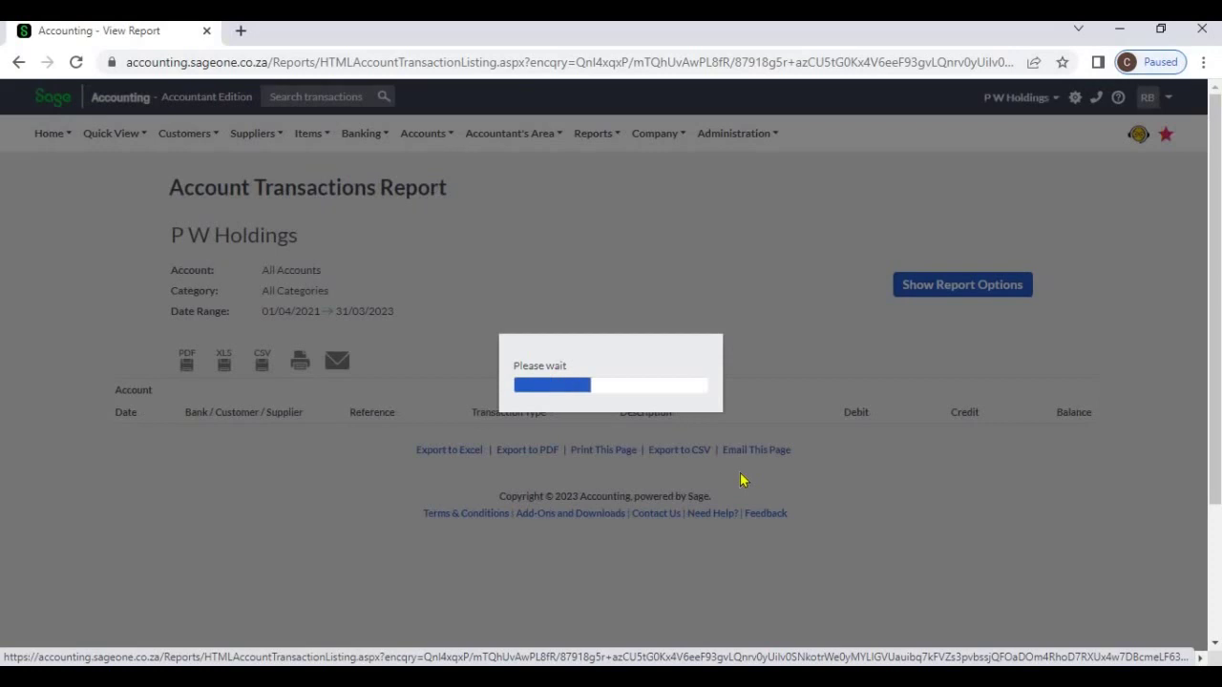
pyautogui.scroll(-1, 743, 480)
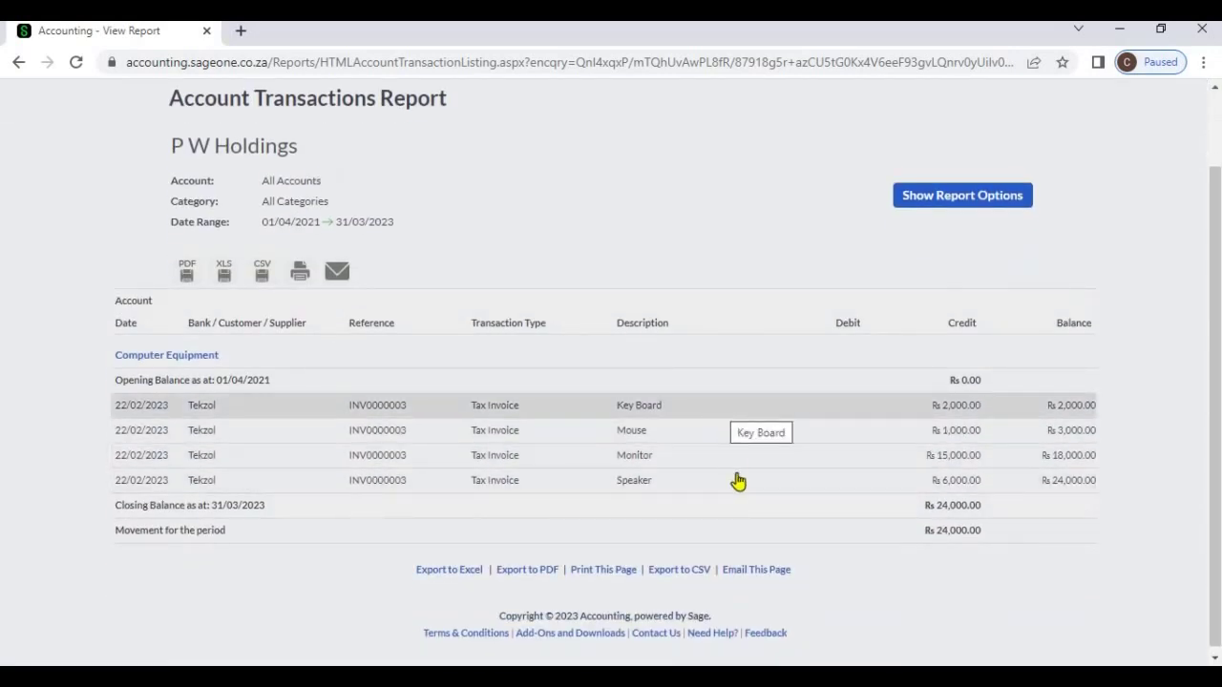
pyautogui.click(908, 201)
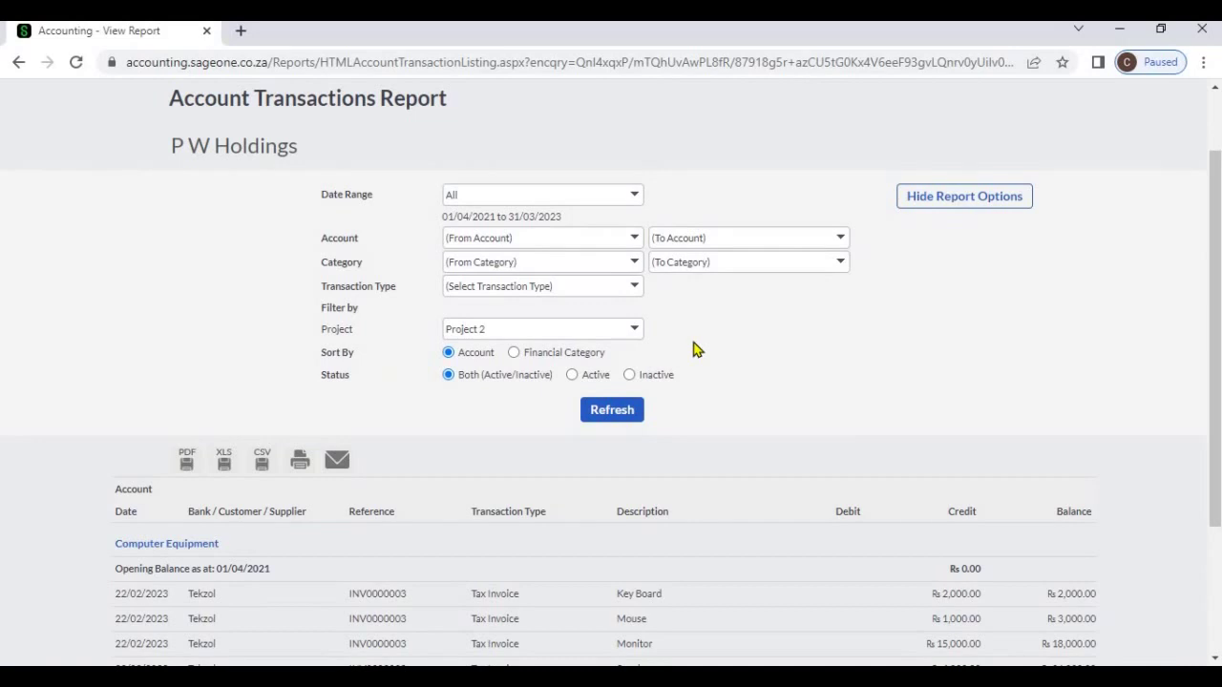
# Step: Clear the project filter, set Transaction Type to Tax Invoice, refresh, and review the results
pyautogui.click(634, 328)
pyautogui.click(634, 329)
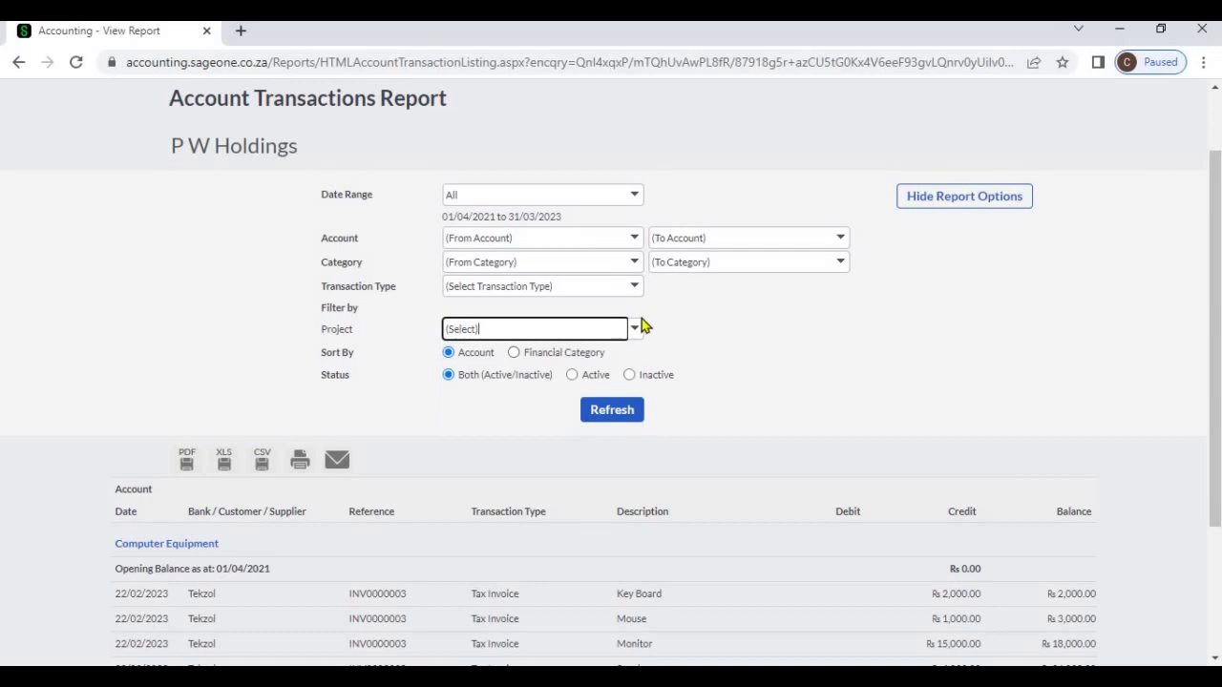
pyautogui.click(635, 291)
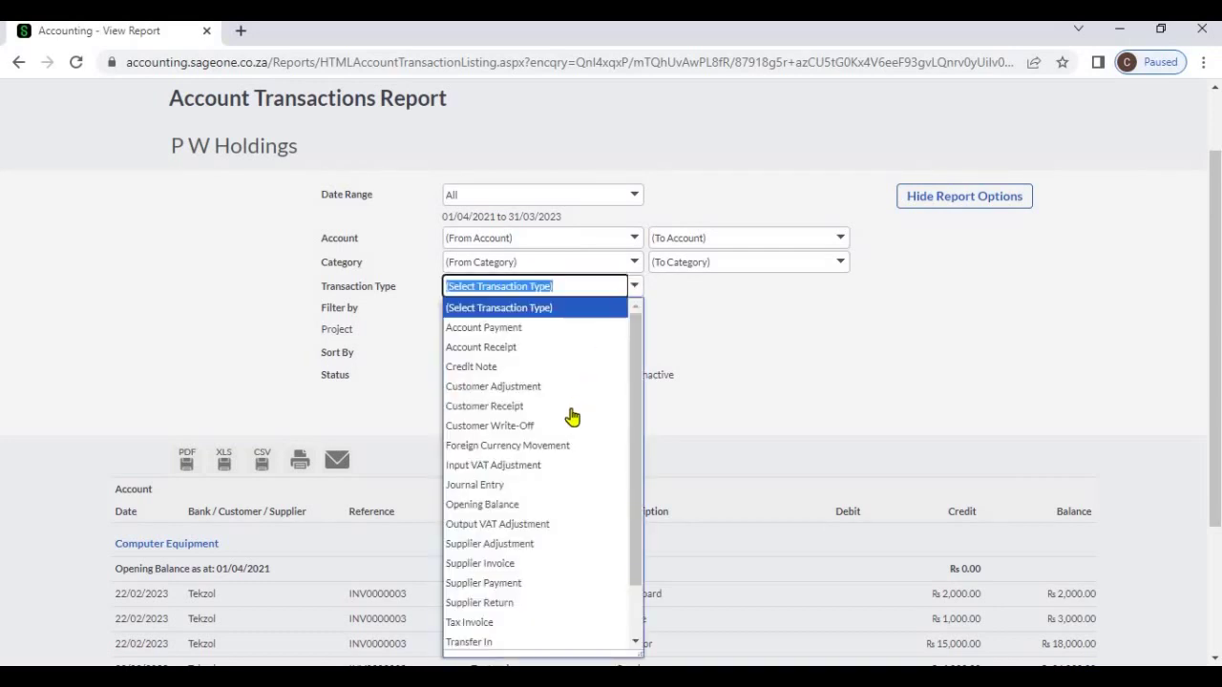
pyautogui.scroll(-1, 544, 530)
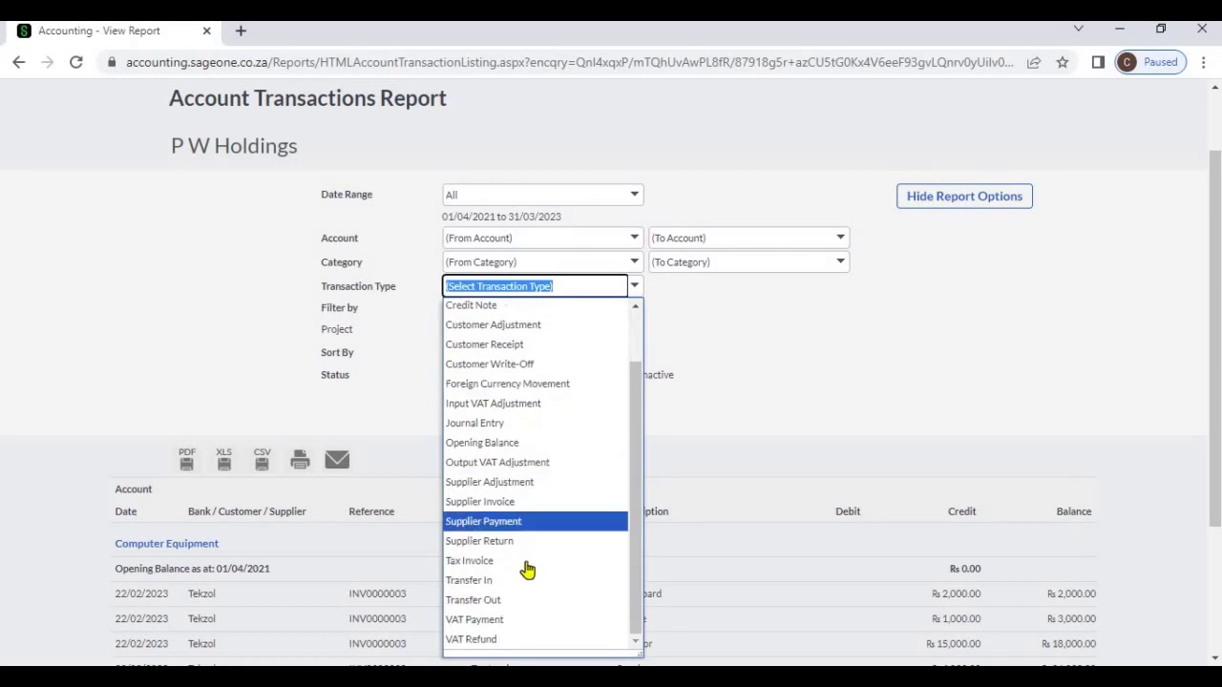
pyautogui.click(528, 570)
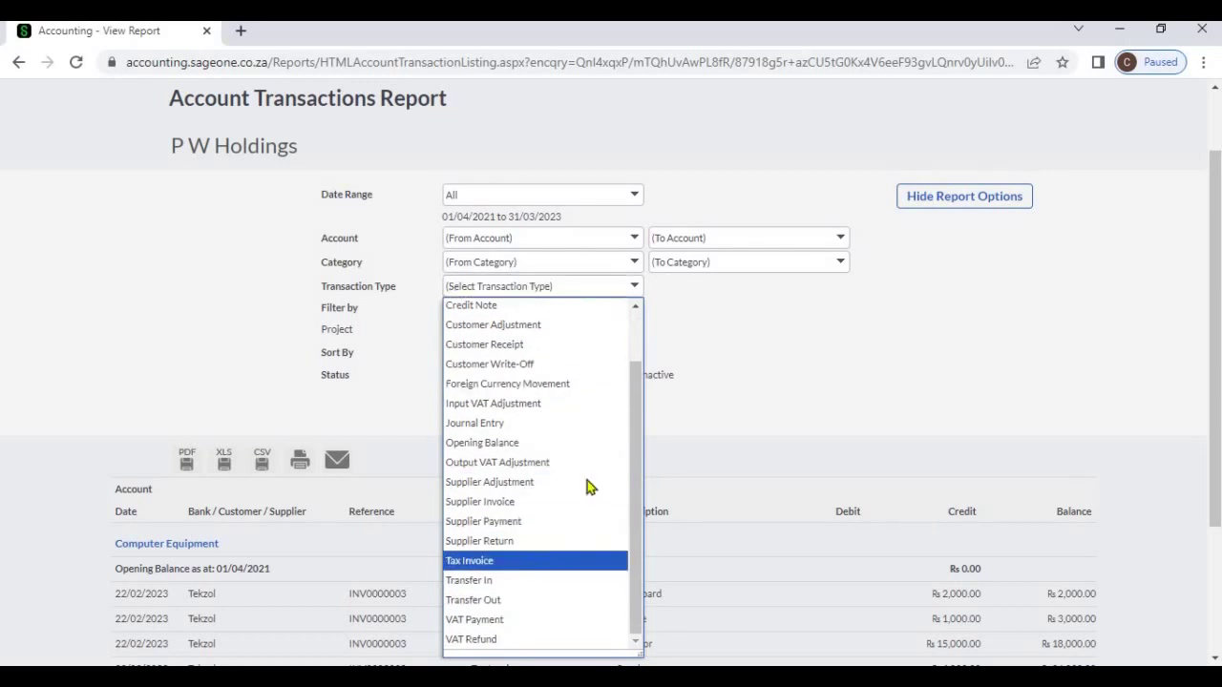
pyautogui.click(611, 417)
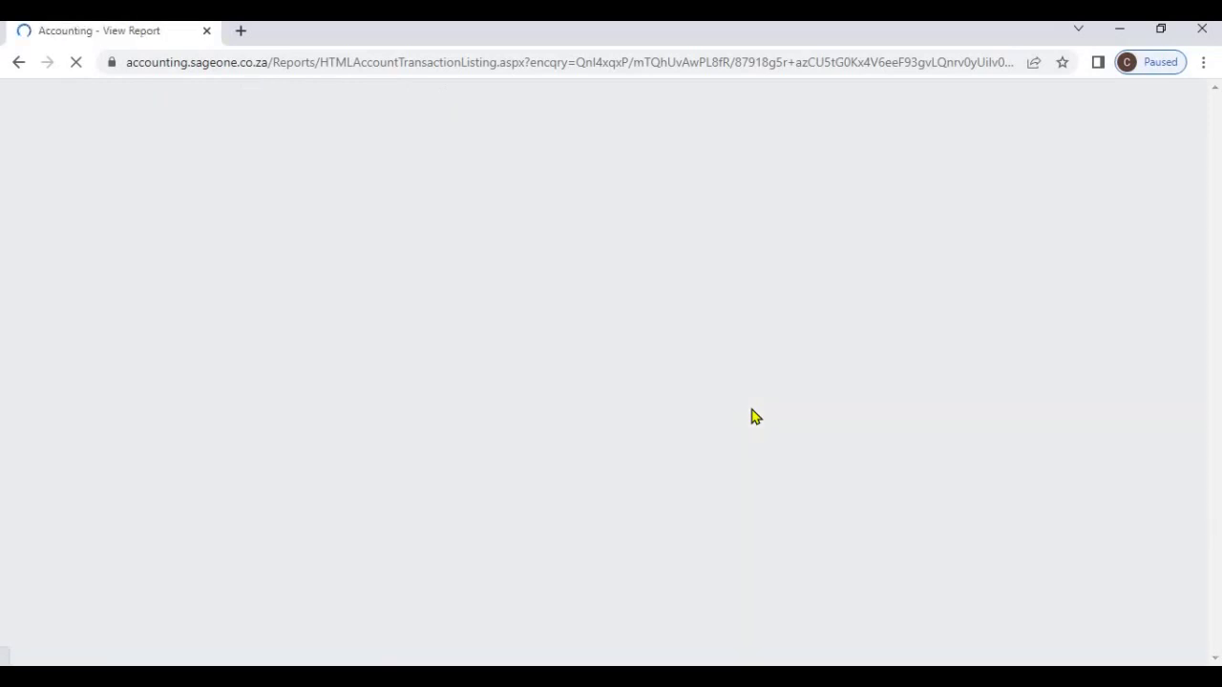
pyautogui.scroll(-2, 752, 416)
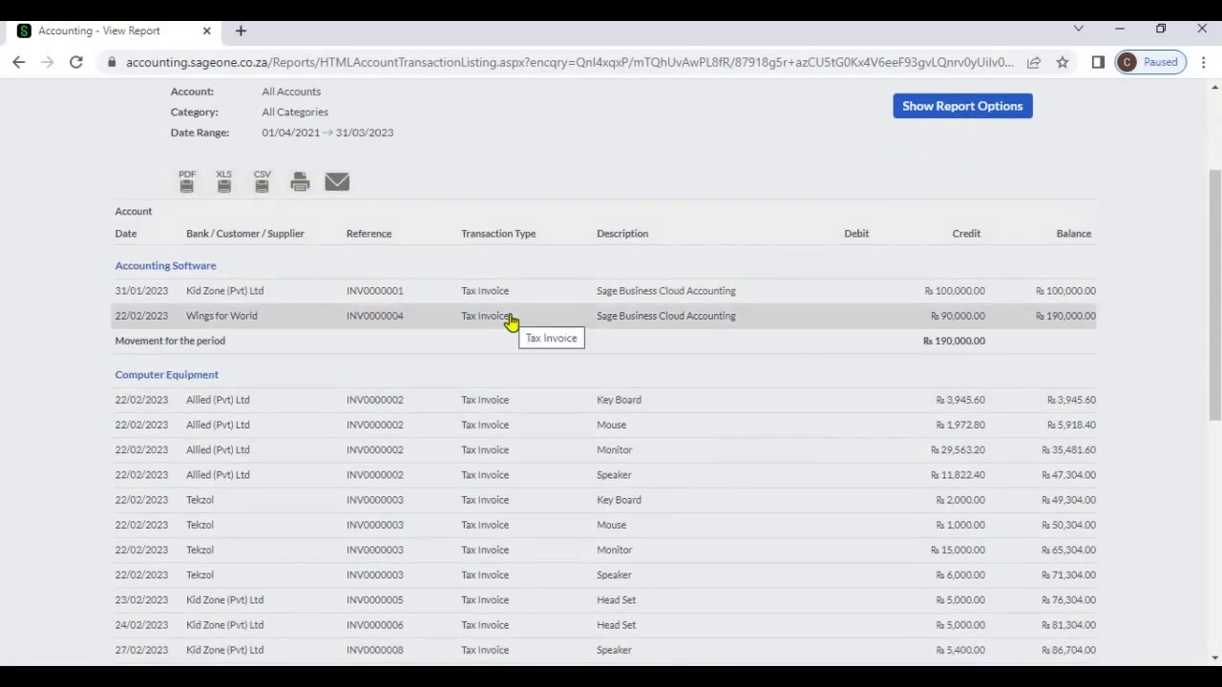
pyautogui.scroll(-6, 506, 337)
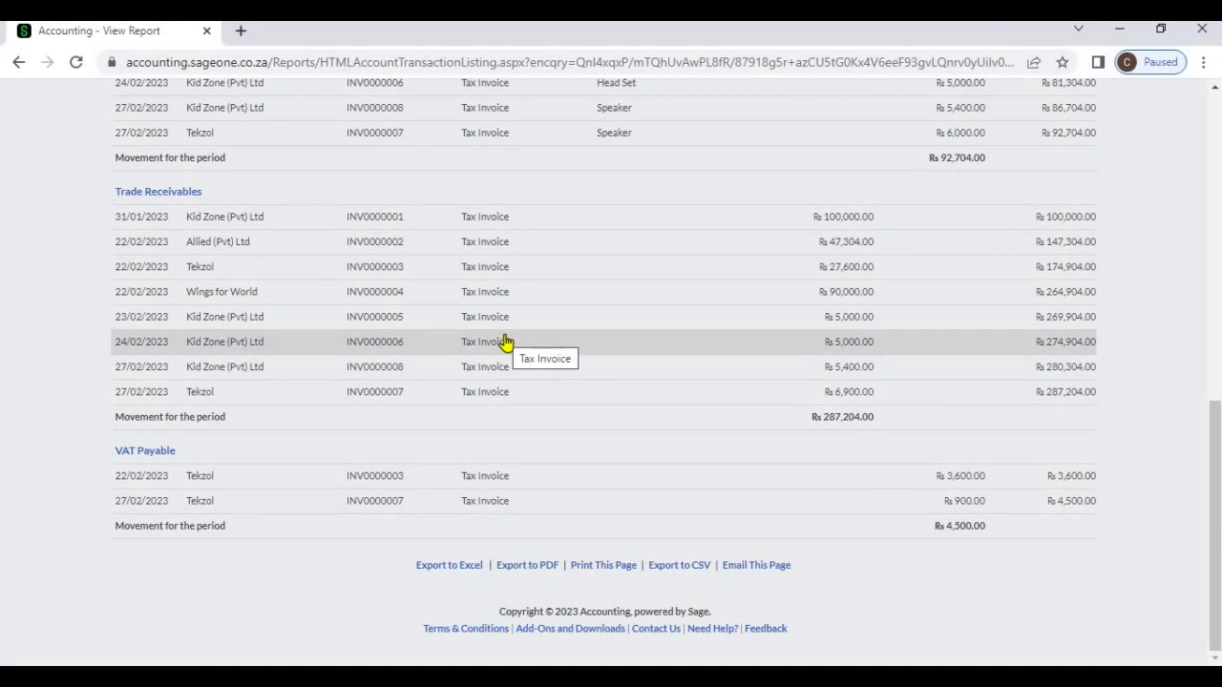
pyautogui.scroll(10, 505, 342)
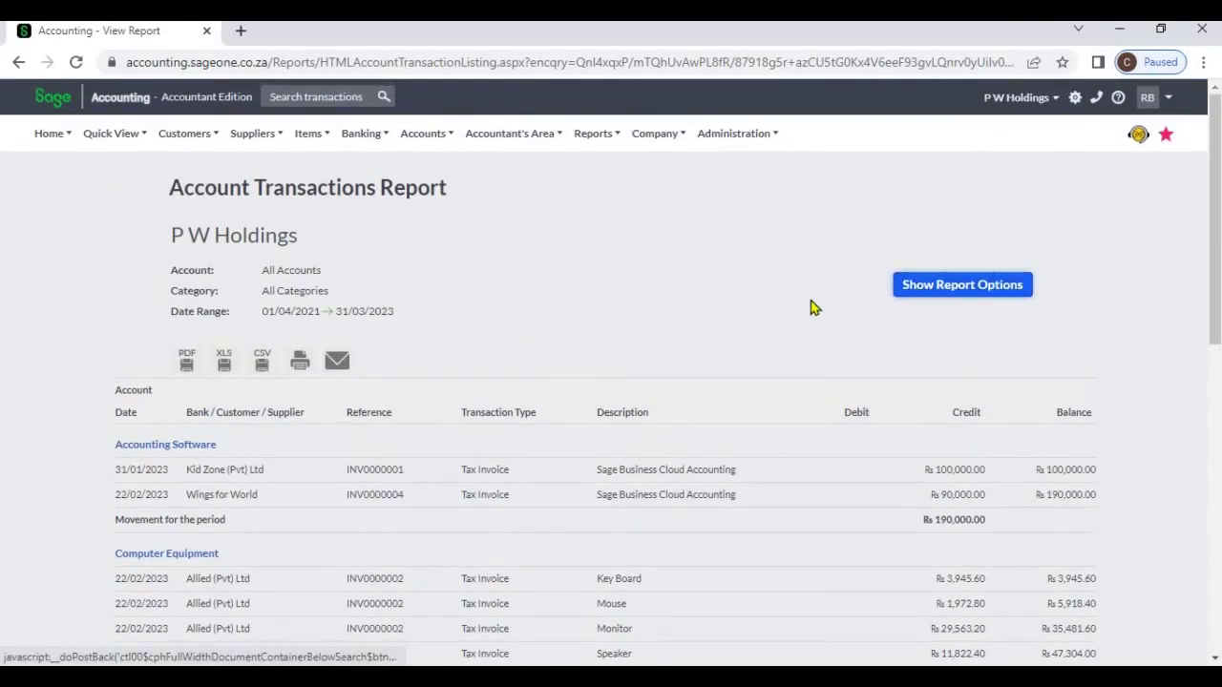
# Step: Reset Transaction Type to (Select Transaction Type), set Category to Expenses, and refresh
pyautogui.click(897, 290)
pyautogui.click(632, 377)
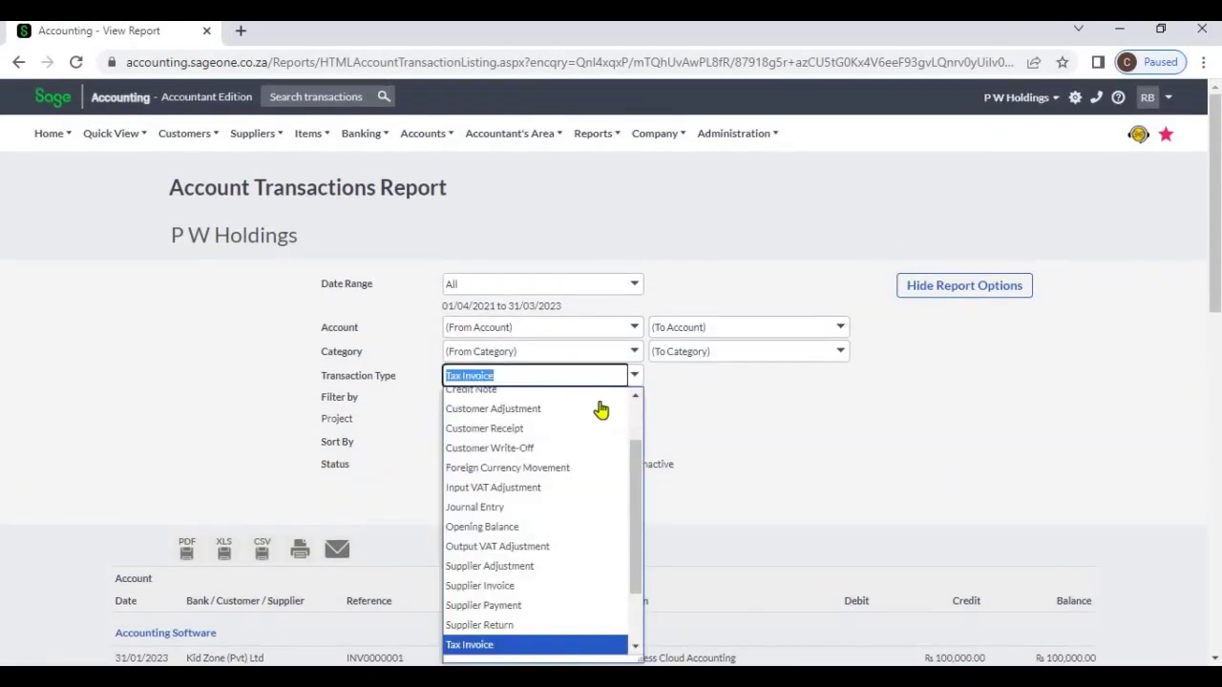
pyautogui.scroll(3, 581, 411)
pyautogui.click(581, 396)
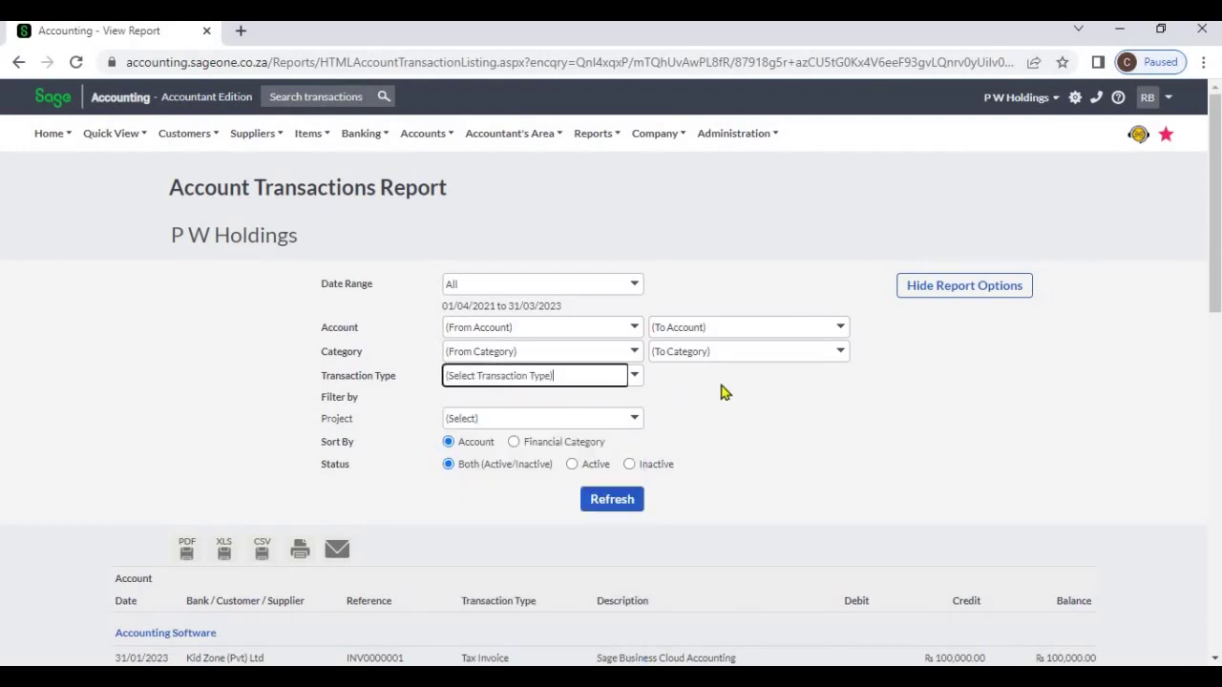
pyautogui.click(633, 354)
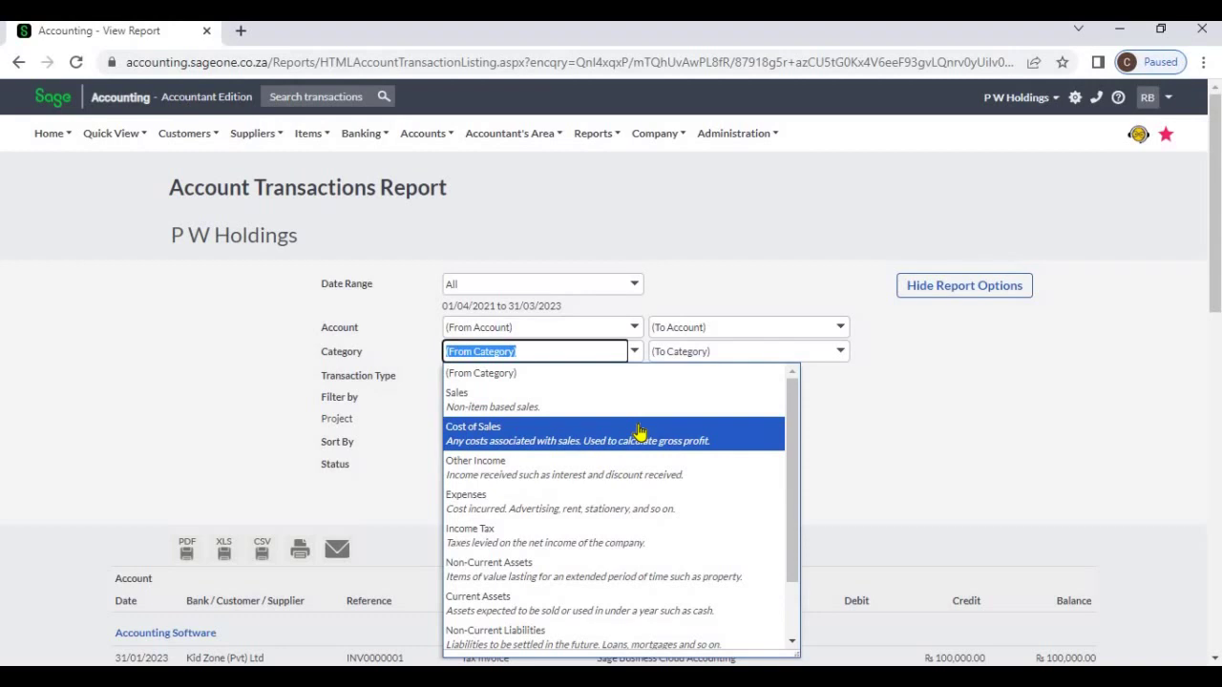
pyautogui.click(627, 502)
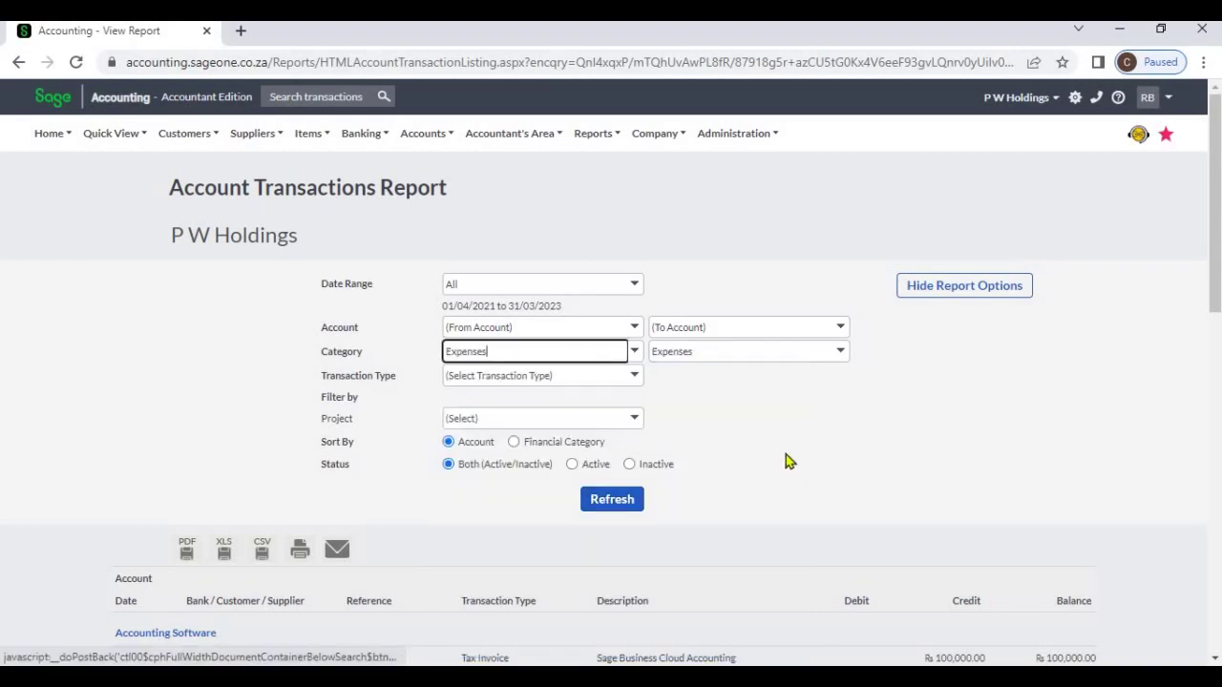
pyautogui.click(628, 499)
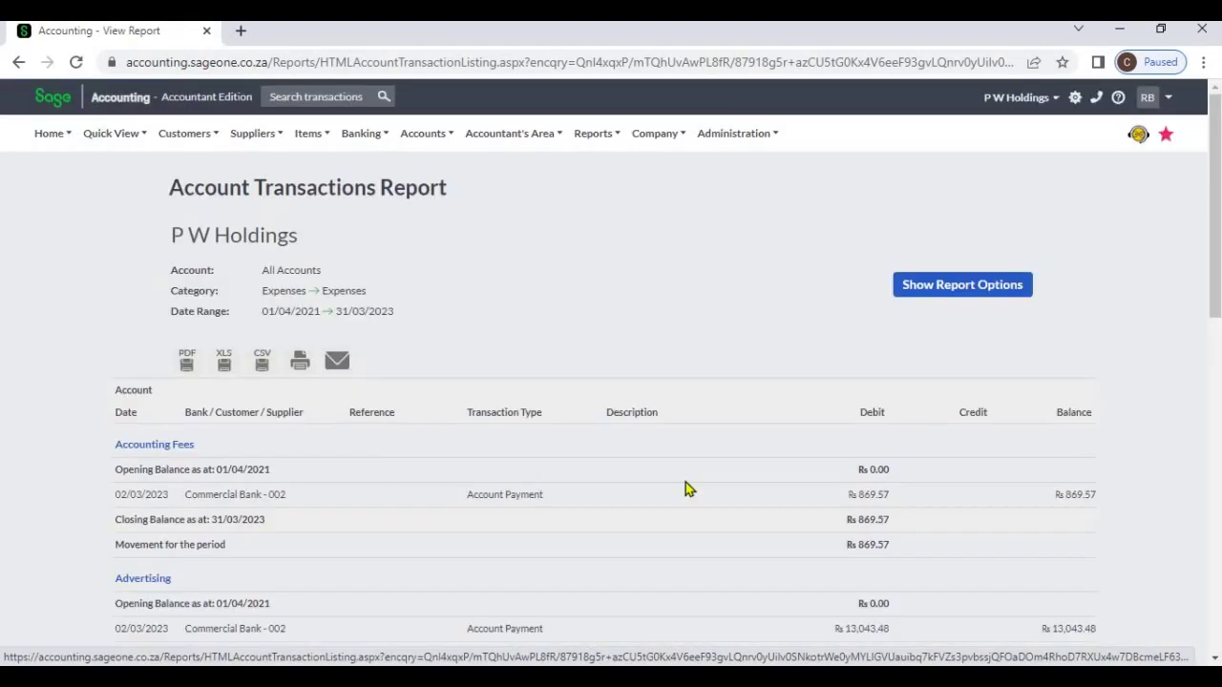
# Step: Scroll through the Expenses report and open the Accounting Fees account payment entry
pyautogui.scroll(-1, 689, 489)
pyautogui.scroll(-1, 685, 488)
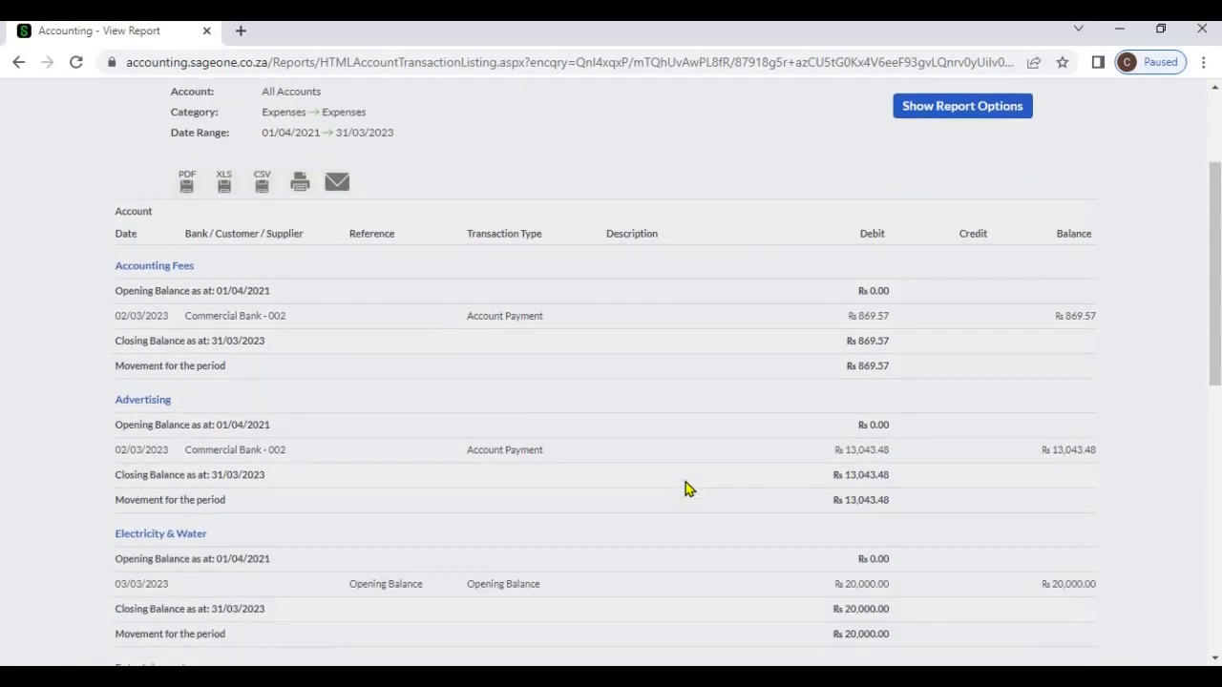
pyautogui.scroll(-1, 686, 489)
pyautogui.scroll(3, 680, 487)
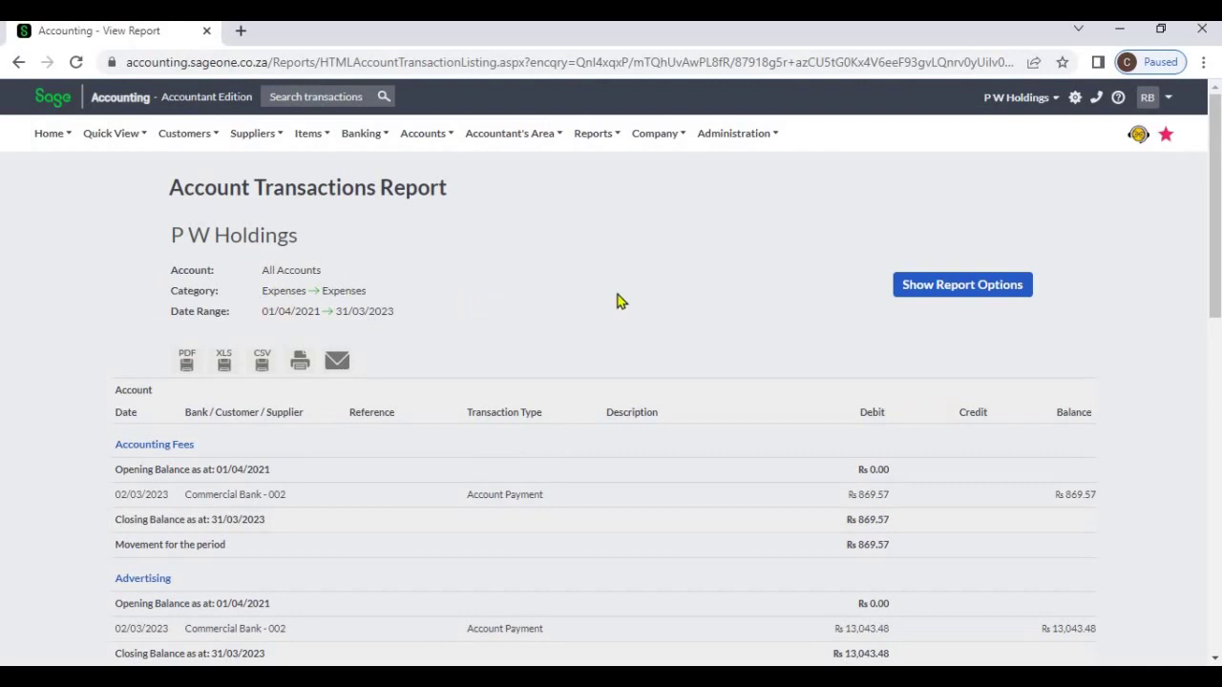
pyautogui.scroll(-10, 616, 302)
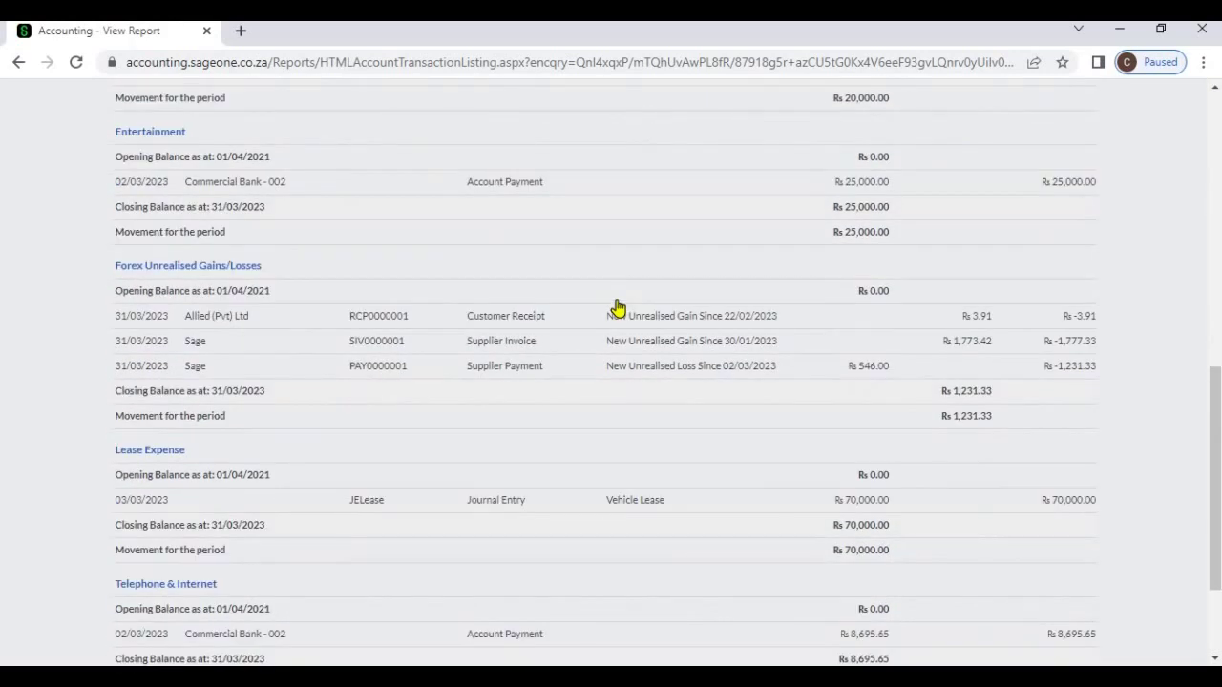
pyautogui.scroll(8, 617, 302)
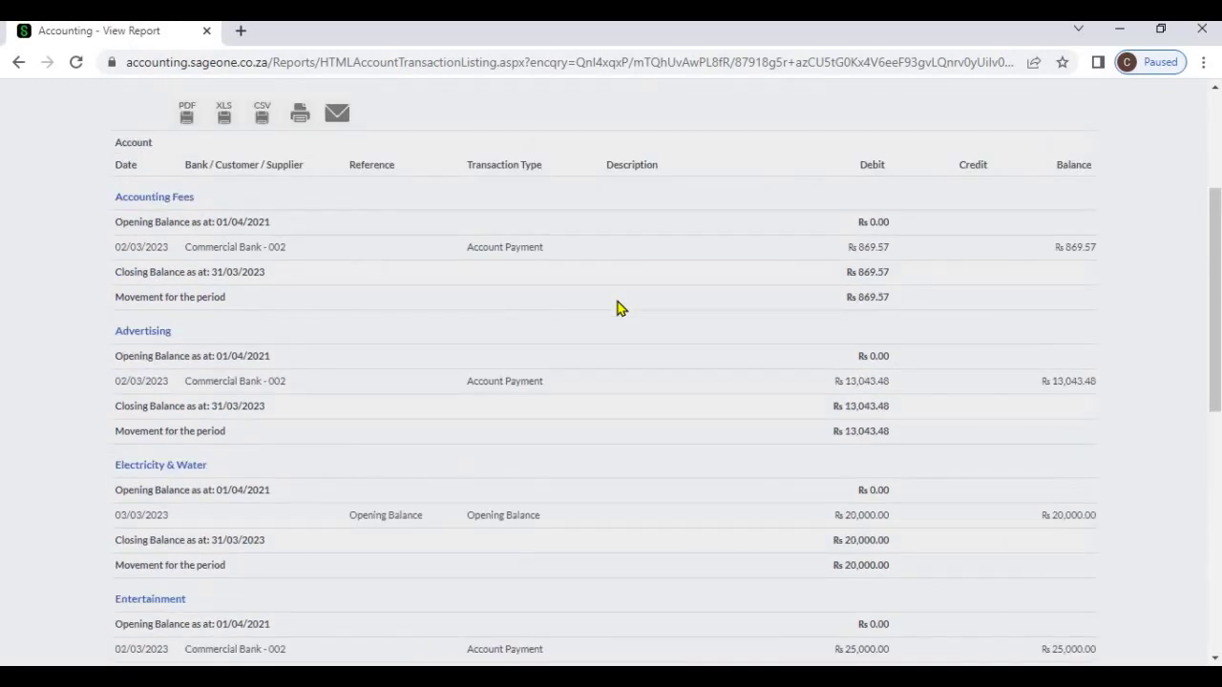
pyautogui.click(504, 250)
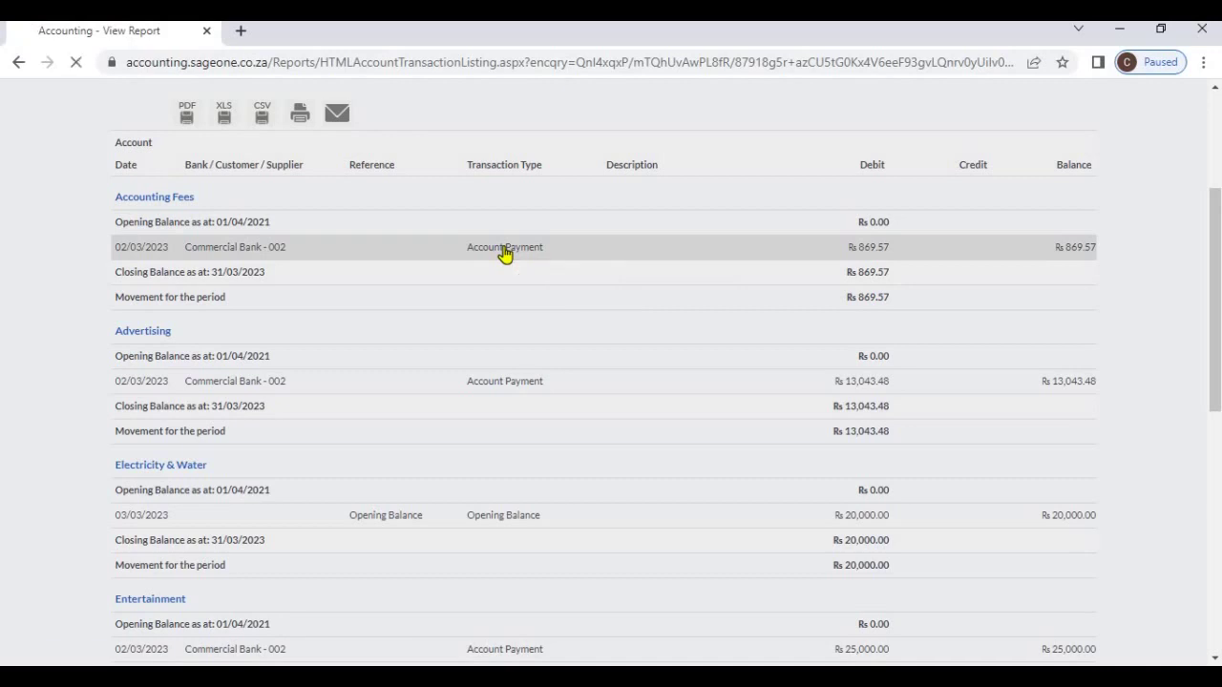